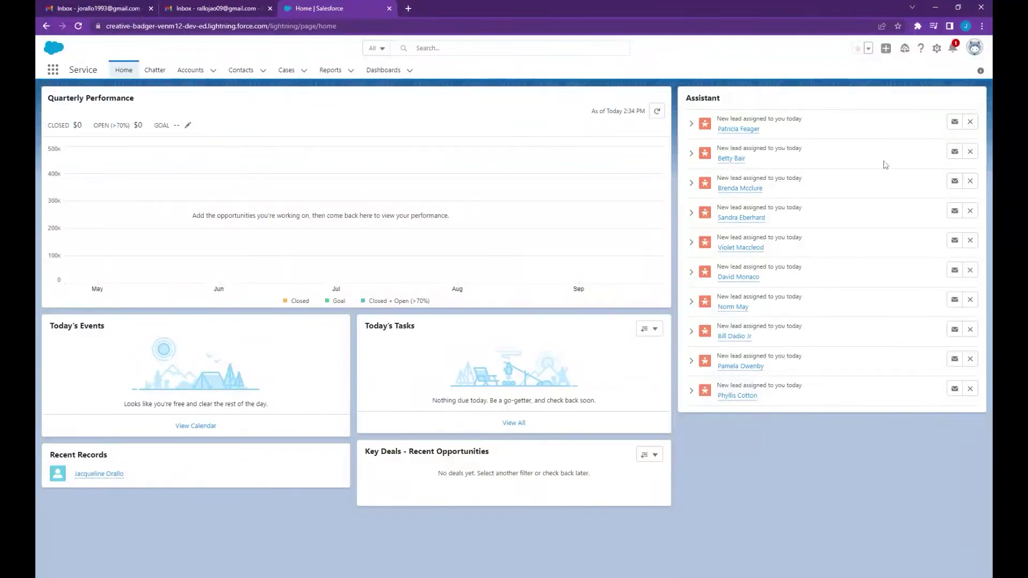
# - Search Setup for 'Email-to' and open the Email-to-Case feature page
pyautogui.click(938, 51)
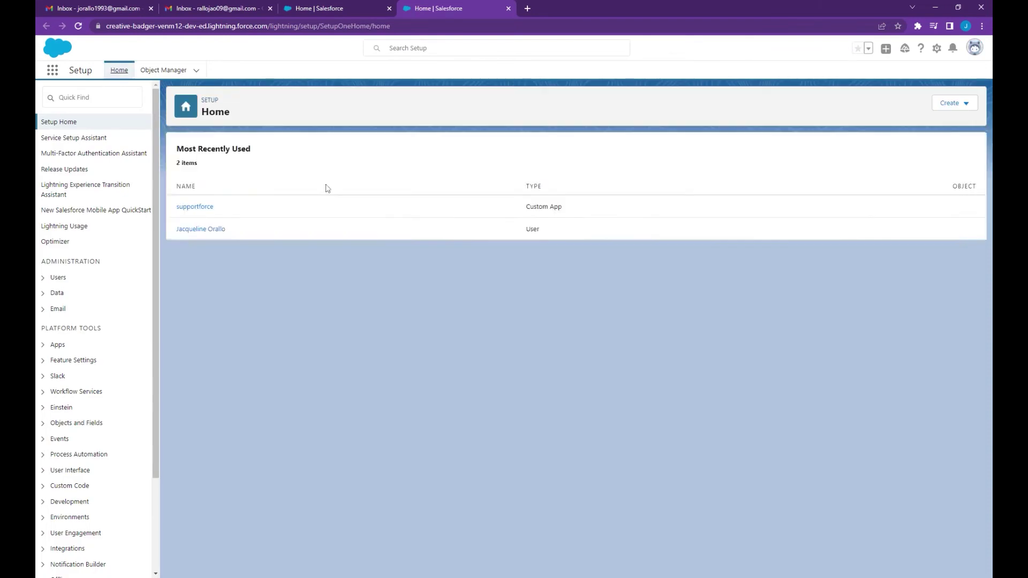
pyautogui.click(58, 97)
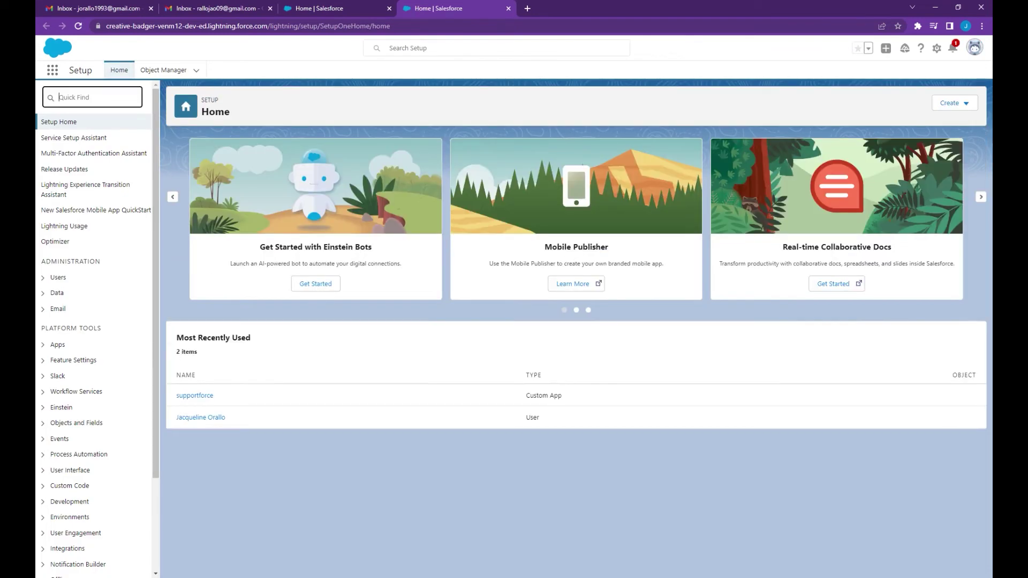
pyautogui.write('Email-to')
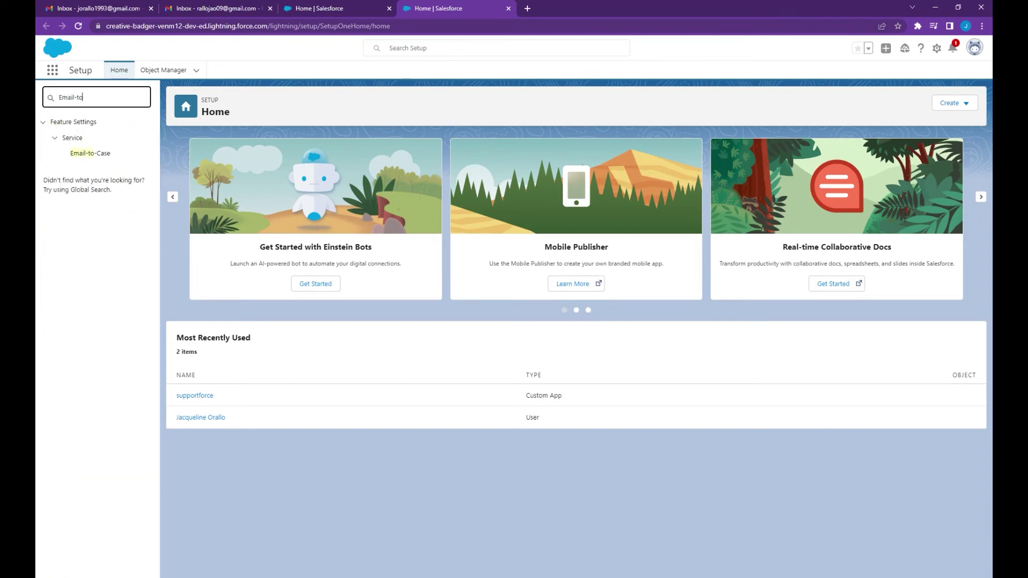
pyautogui.click(95, 154)
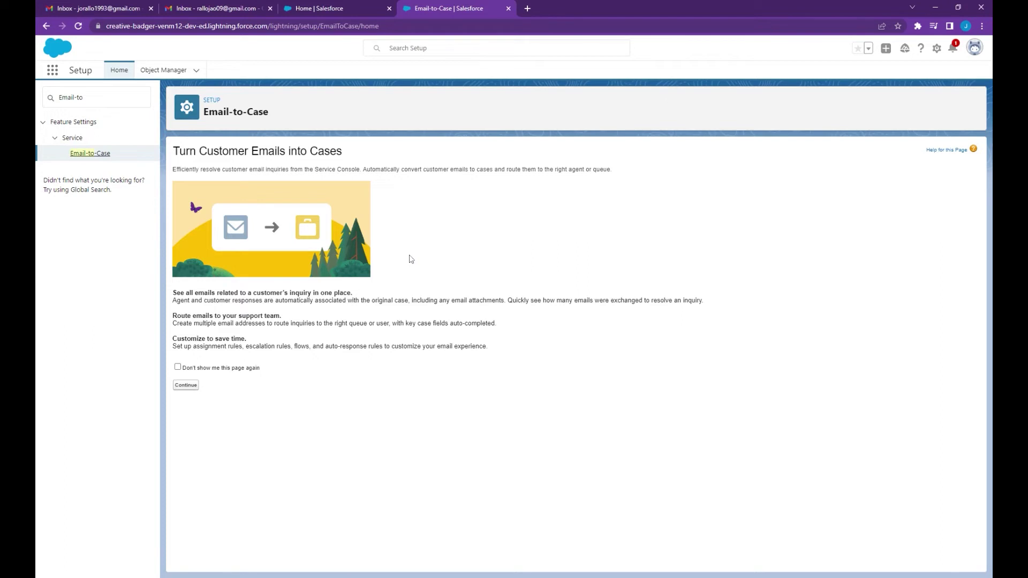
# - Enable Email-to-Case with owner notifications, attachments as files, user signatures and On-Demand Service, then save
pyautogui.click(186, 386)
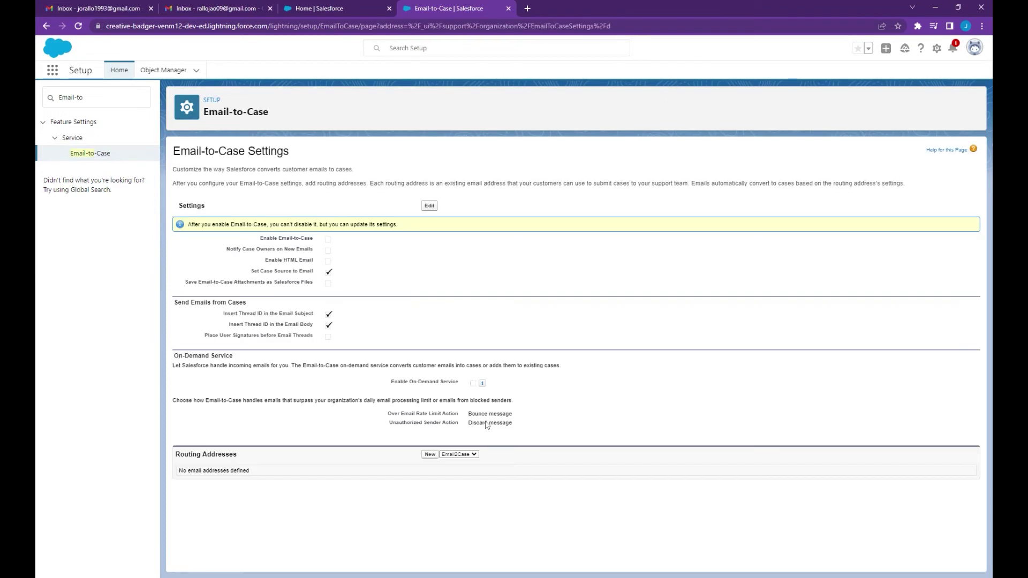
pyautogui.moveTo(260, 238); pyautogui.dragTo(317, 239)
pyautogui.click(429, 207)
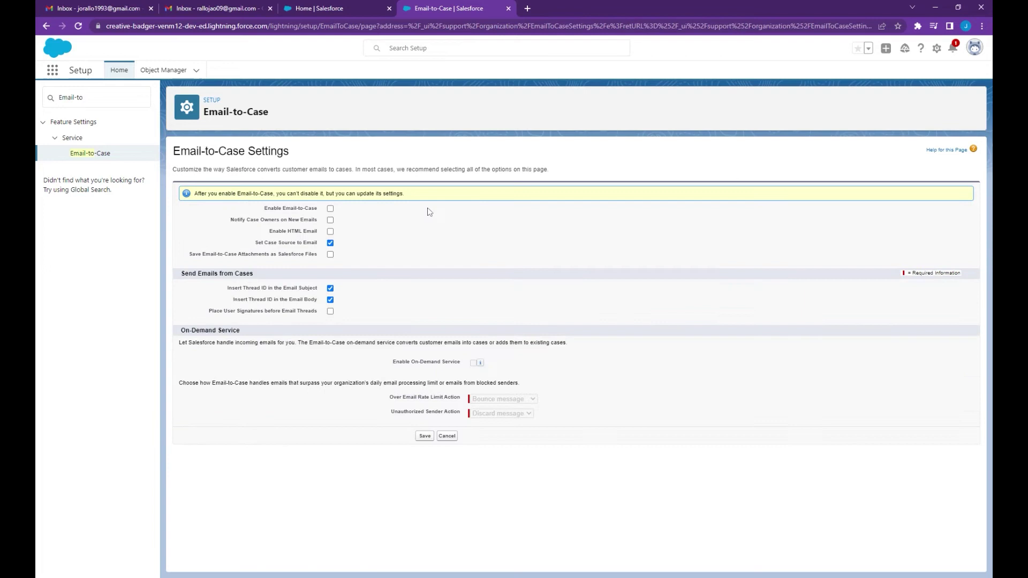
pyautogui.click(330, 209)
pyautogui.click(330, 220)
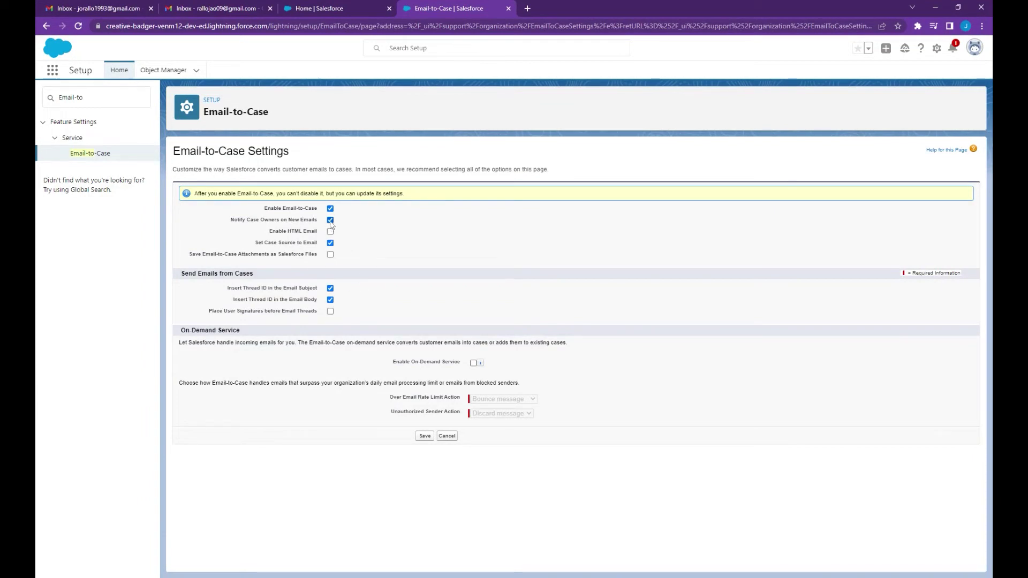
pyautogui.click(331, 254)
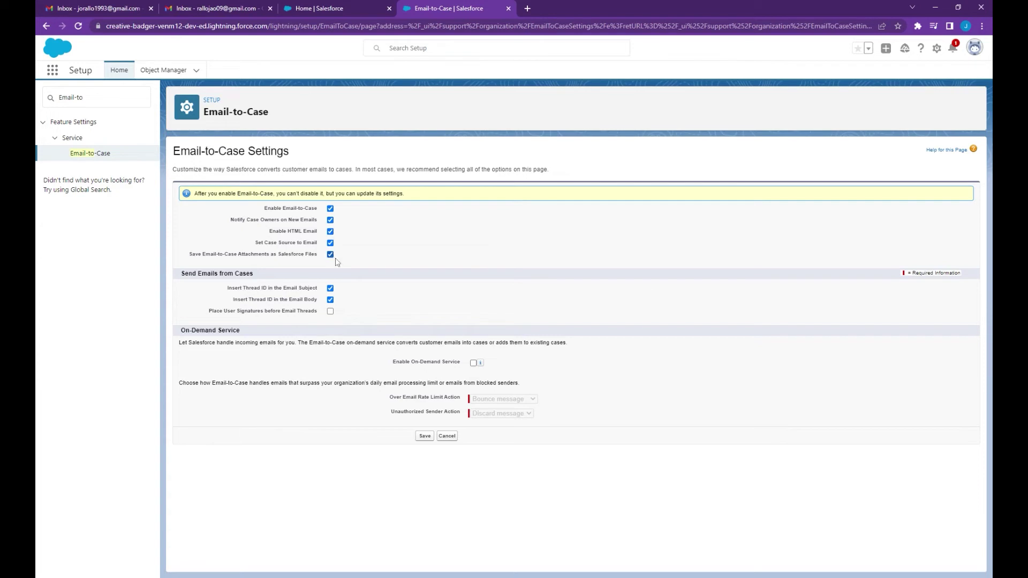
pyautogui.click(331, 313)
pyautogui.click(474, 364)
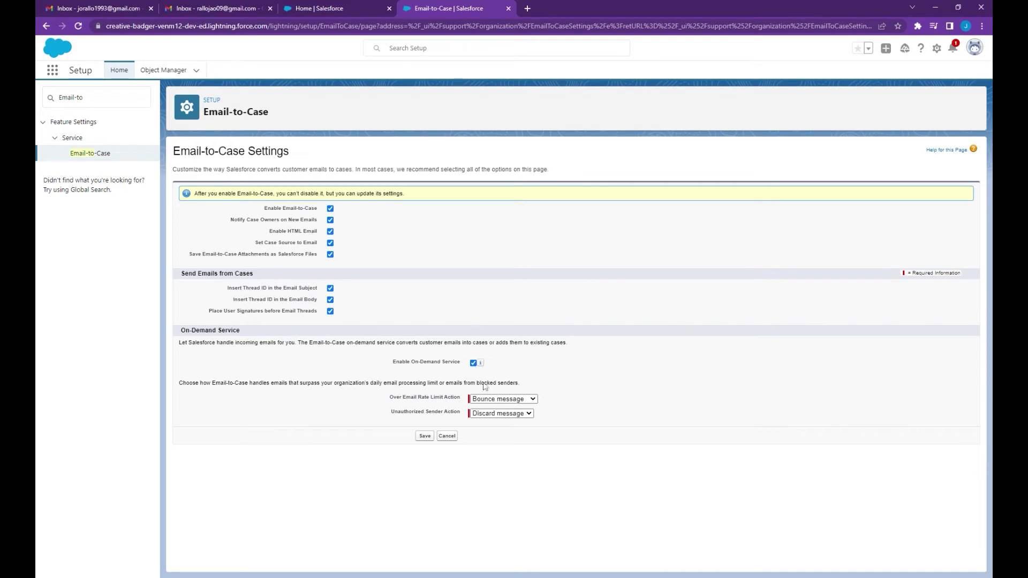
pyautogui.click(425, 437)
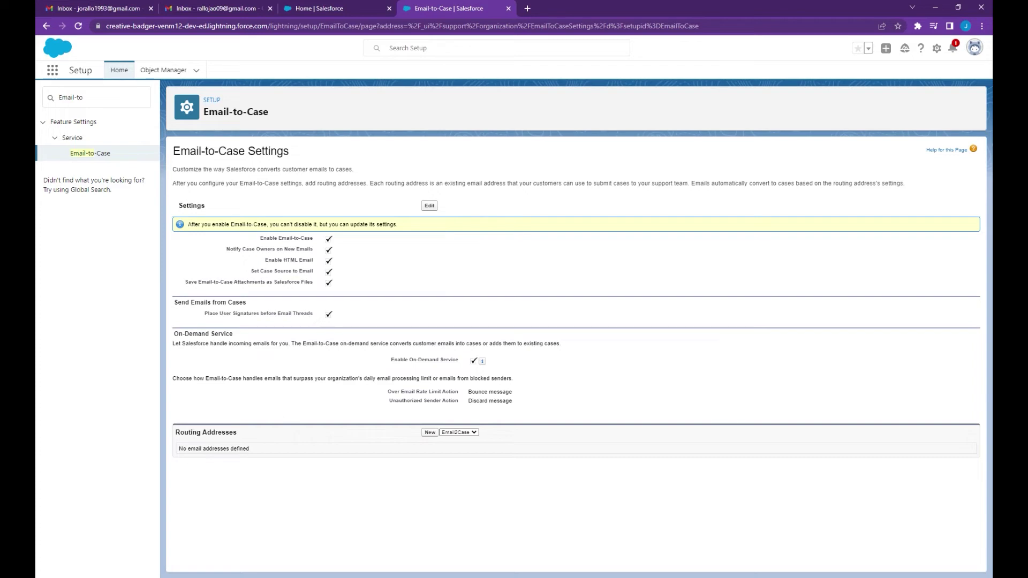
# - Create a routing address named 'Routing Test' with the Gmail inbox address, leaving Create Task from Email off
pyautogui.click(431, 434)
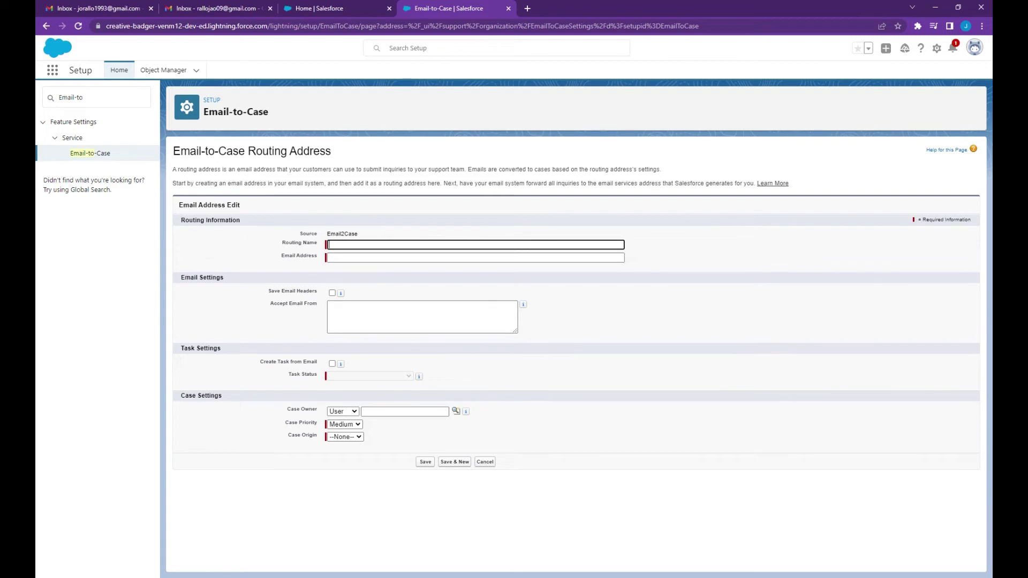
pyautogui.write('Routing Test')
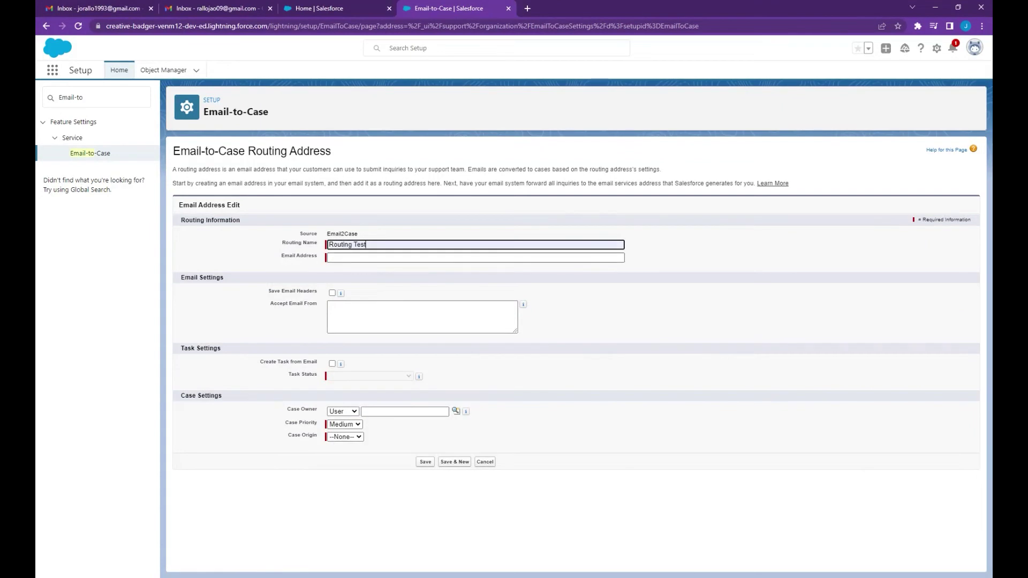
pyautogui.press('Tab')
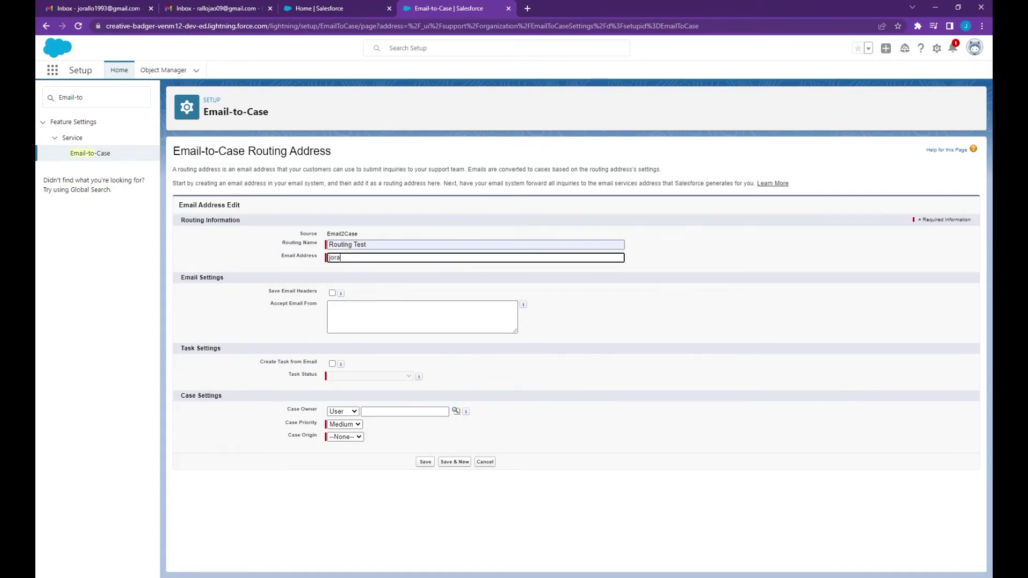
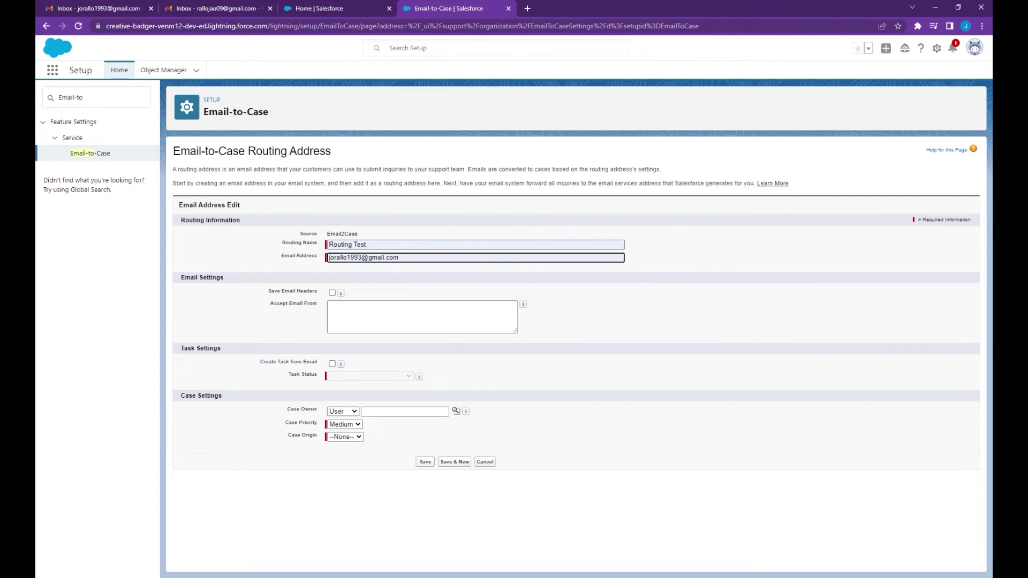
pyautogui.click(499, 373)
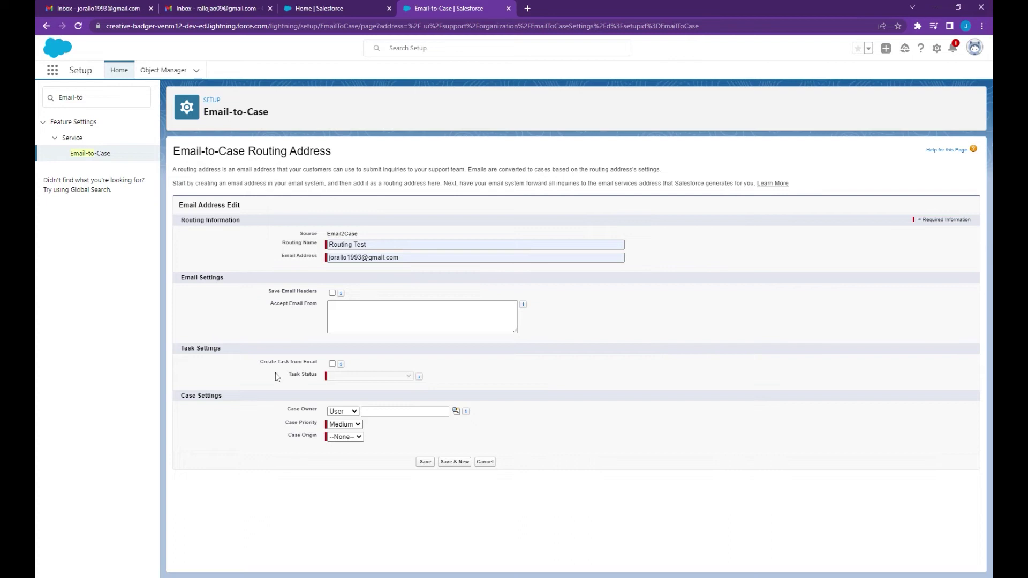
pyautogui.click(333, 364)
pyautogui.click(348, 376)
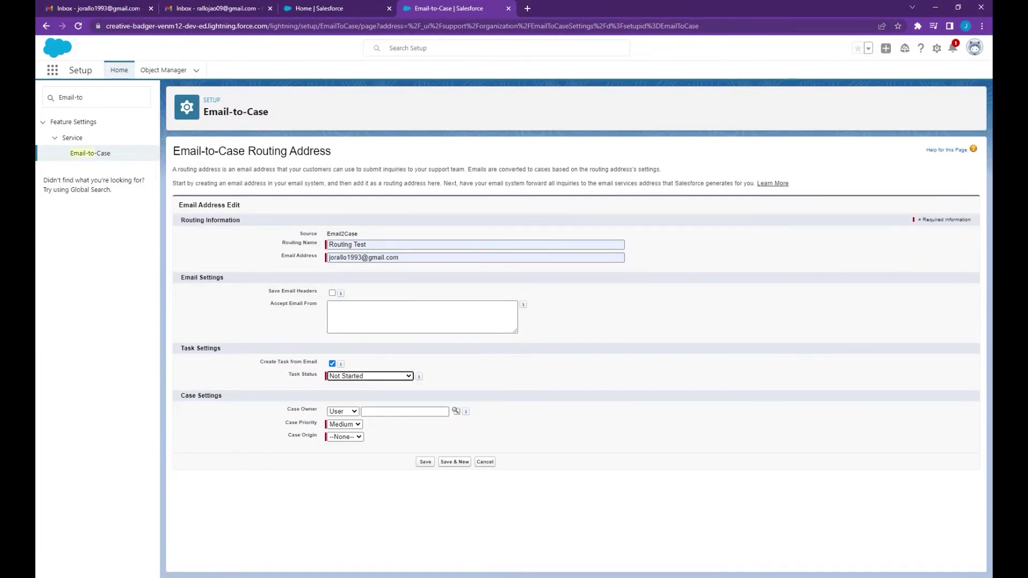
pyautogui.click(332, 364)
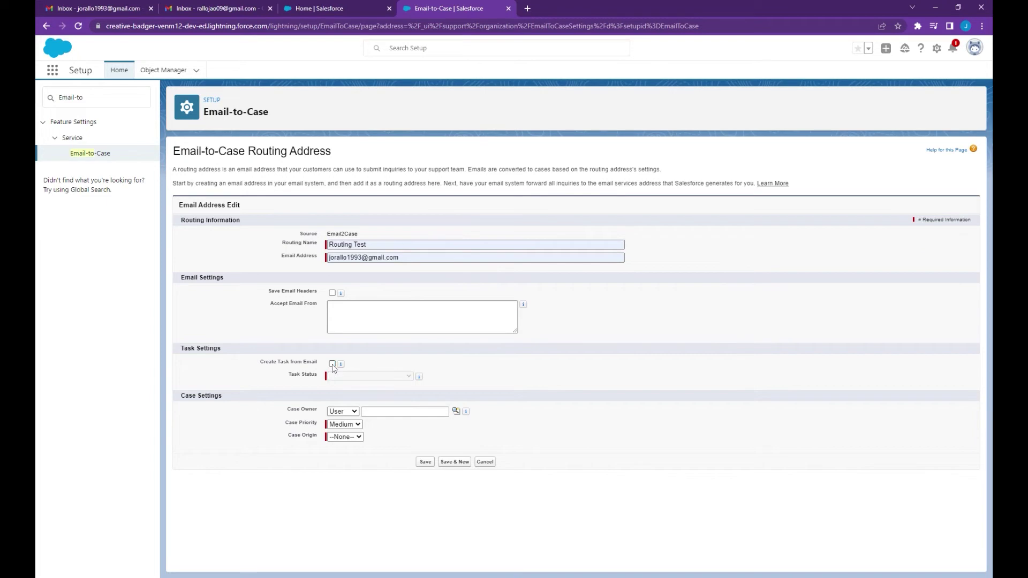
pyautogui.press('Tab')
# - Set the case owner type to User and look up your own user as owner
pyautogui.click(343, 411)
pyautogui.click(348, 419)
pyautogui.press('Up')
pyautogui.press('Tab')
pyautogui.write('Jacqueline Orallo')
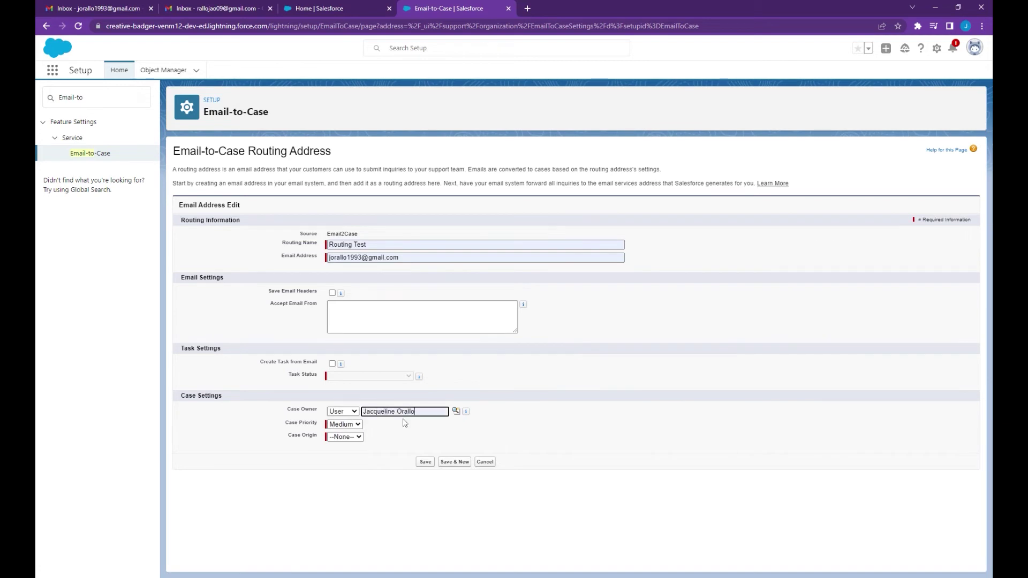
pyautogui.click(416, 440)
# - Set Case Origin to Email, save the routing address and confirm sending the verification email
pyautogui.click(344, 438)
pyautogui.click(350, 466)
pyautogui.click(426, 462)
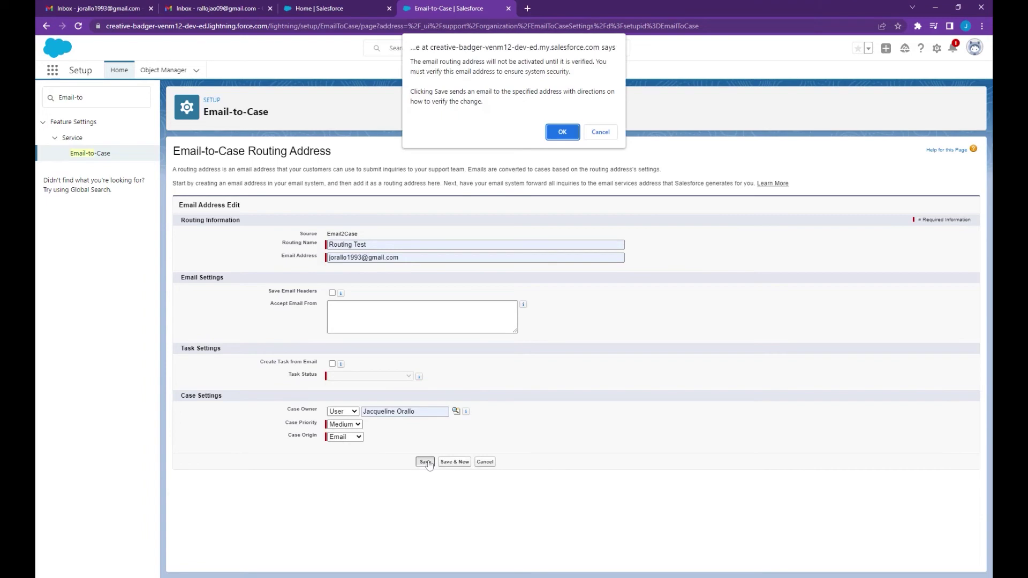
pyautogui.click(564, 134)
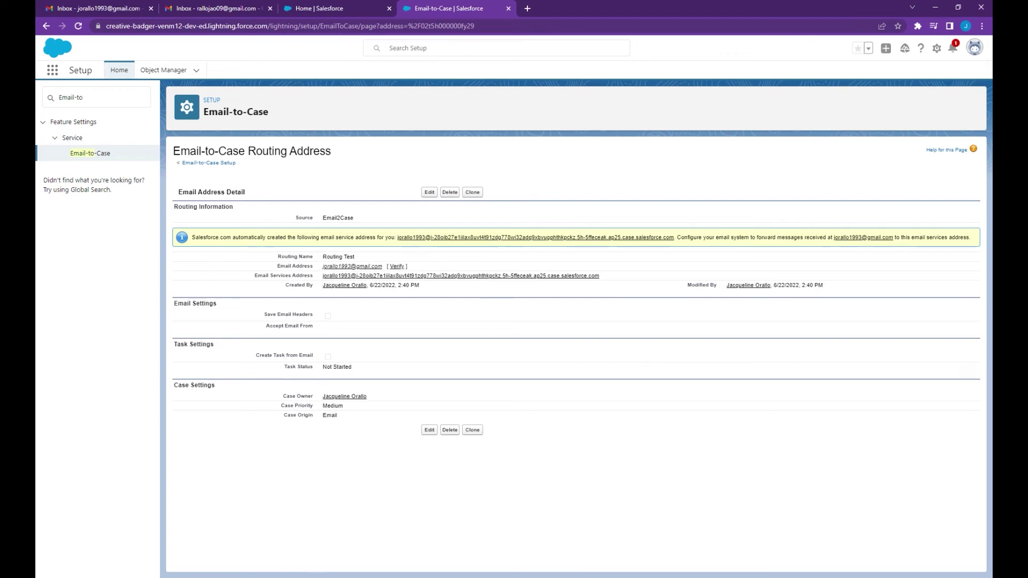
# - Confirm the routing address via the link in Gmail's Salesforce verification email, then return to Email-to-Case
pyautogui.click(120, 5)
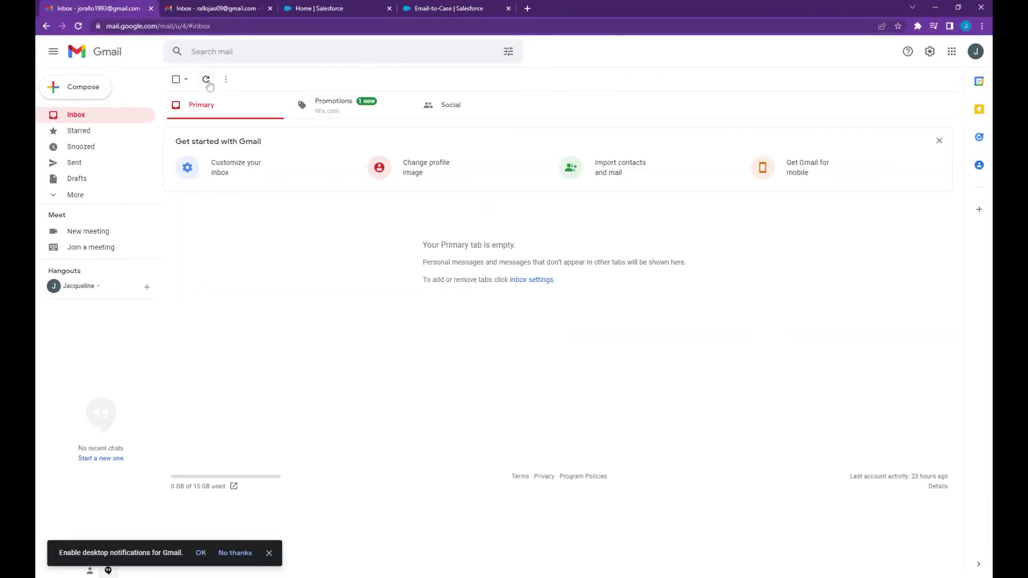
pyautogui.click(208, 81)
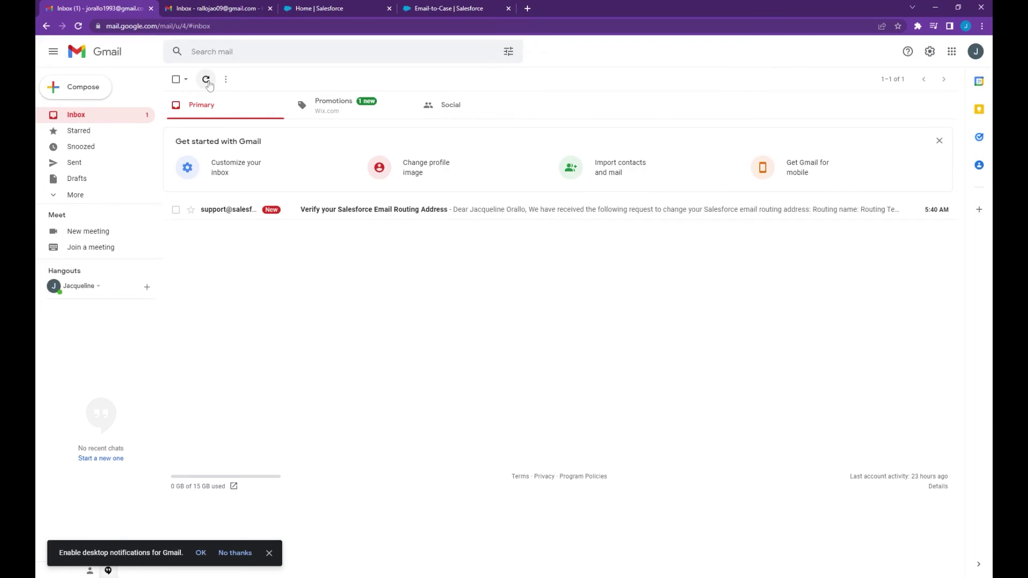
pyautogui.click(249, 116)
pyautogui.click(357, 214)
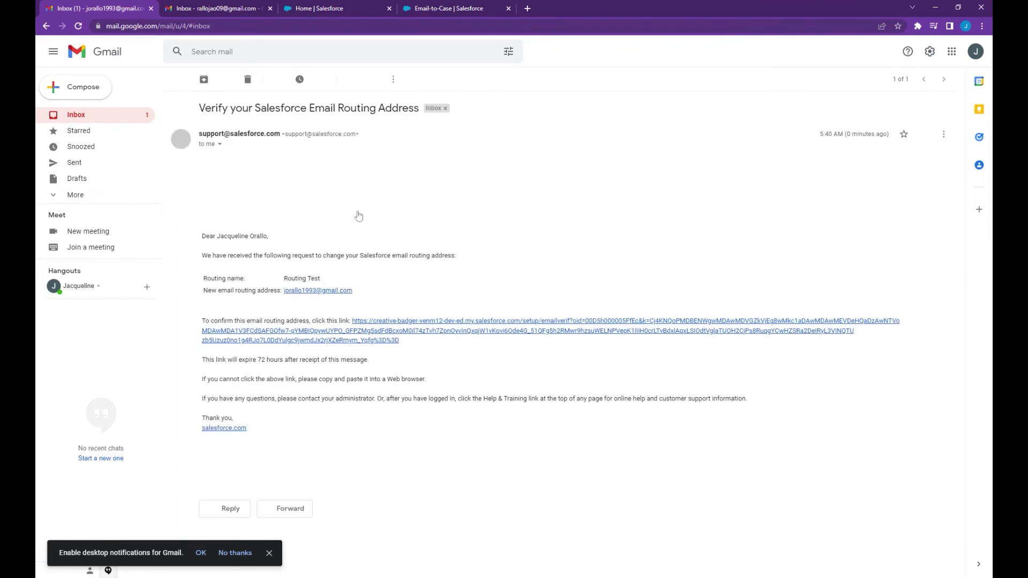
pyautogui.click(442, 323)
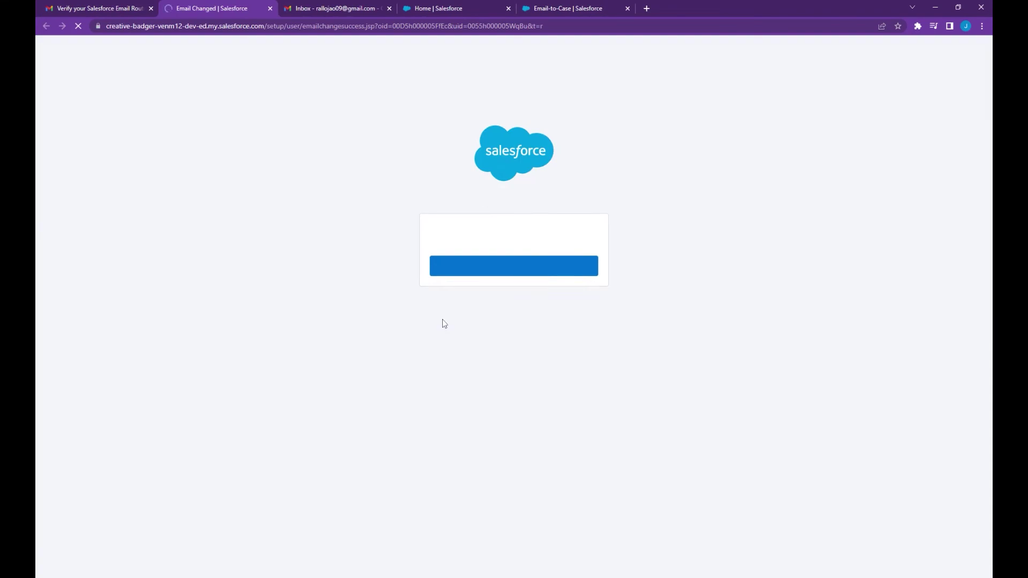
pyautogui.click(468, 274)
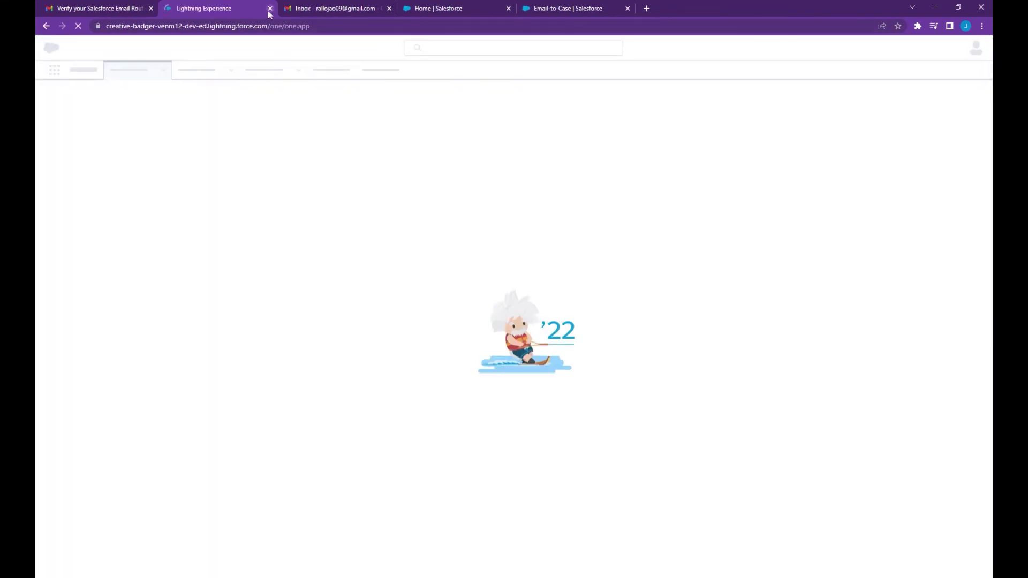
pyautogui.click(270, 9)
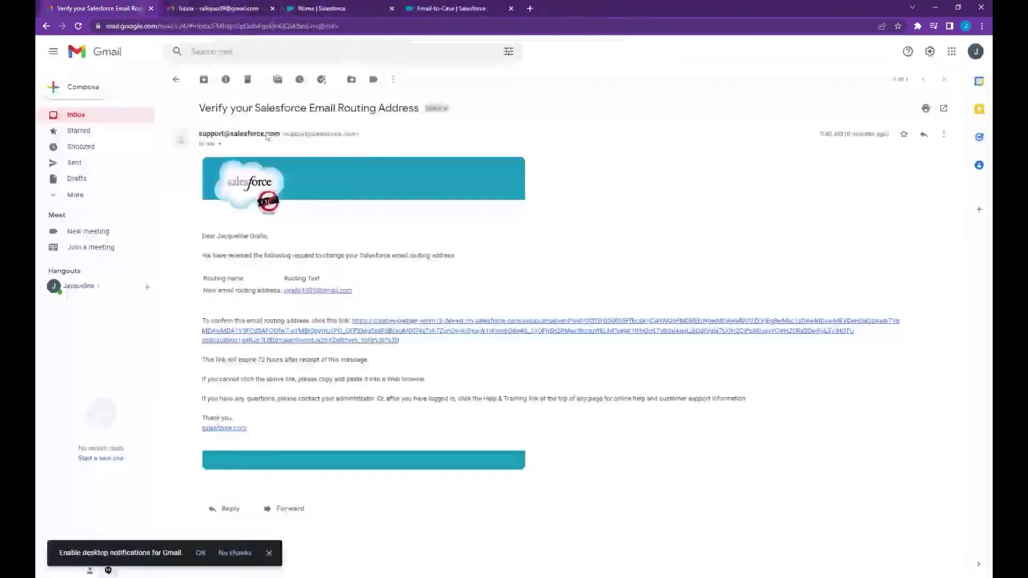
pyautogui.click(443, 7)
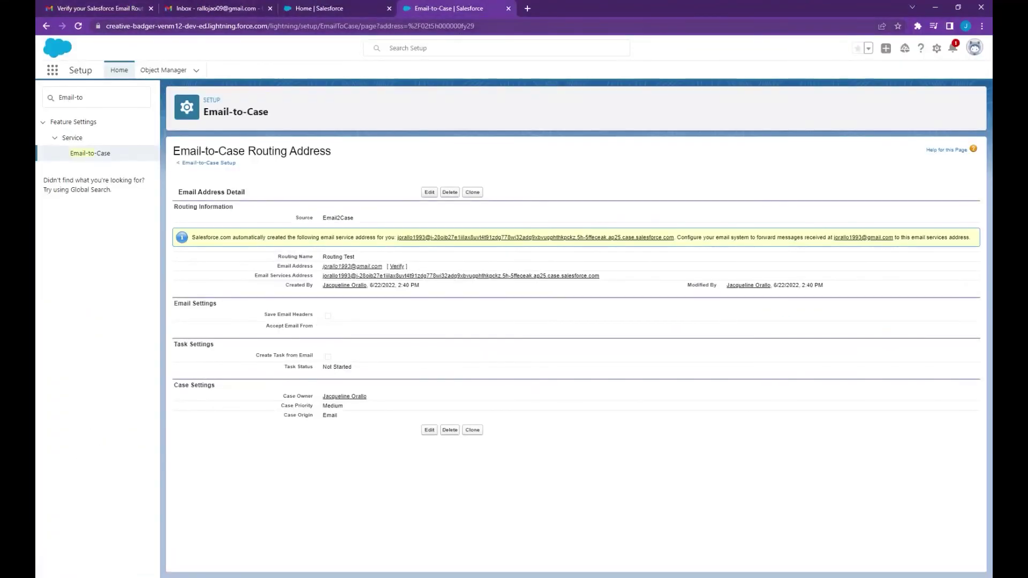
# - Reload the routing address page to show Verified and copy its email services address
pyautogui.hotkey('ctrl', 'l')
pyautogui.press('Return')
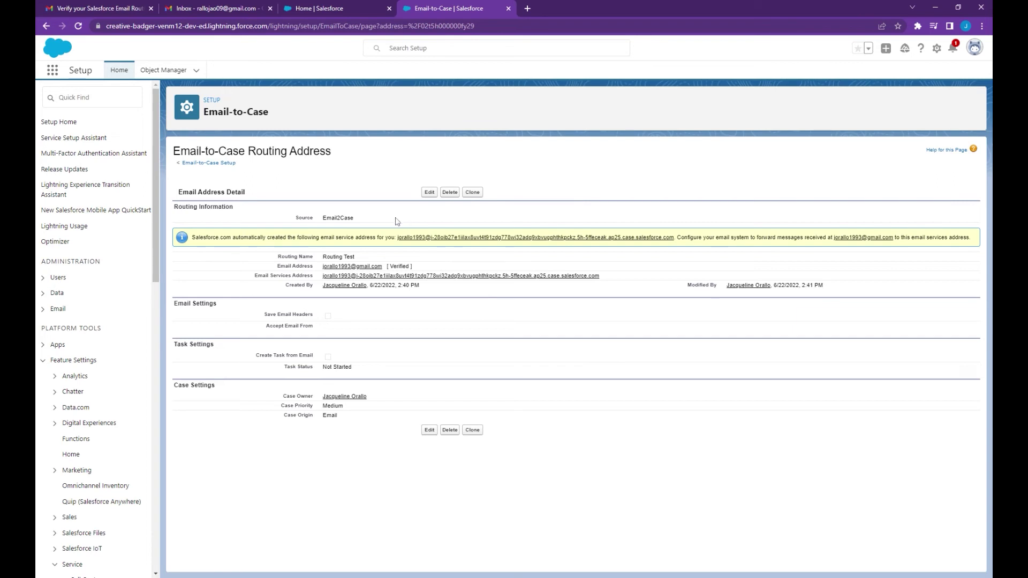
pyautogui.moveTo(322, 275); pyautogui.dragTo(602, 281)
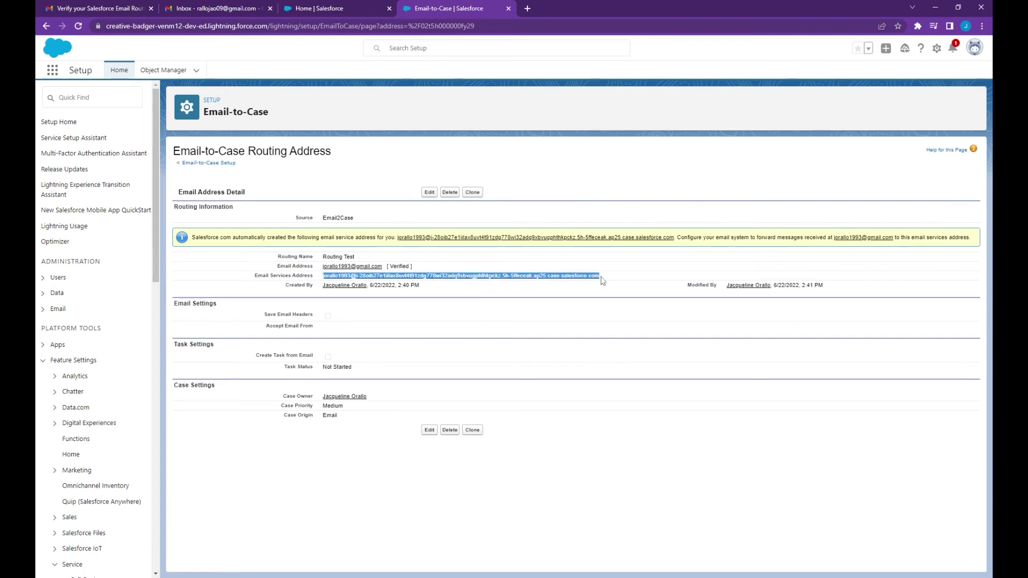
pyautogui.click(123, 7)
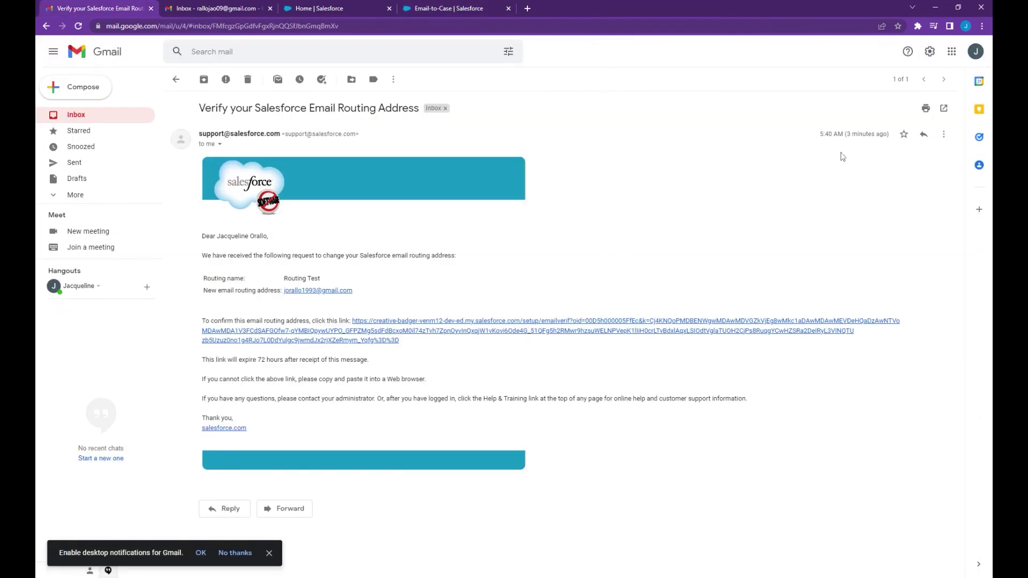
# - Add the copied Salesforce email services address as a Gmail forwarding address, triggering a confirmation code
pyautogui.click(930, 52)
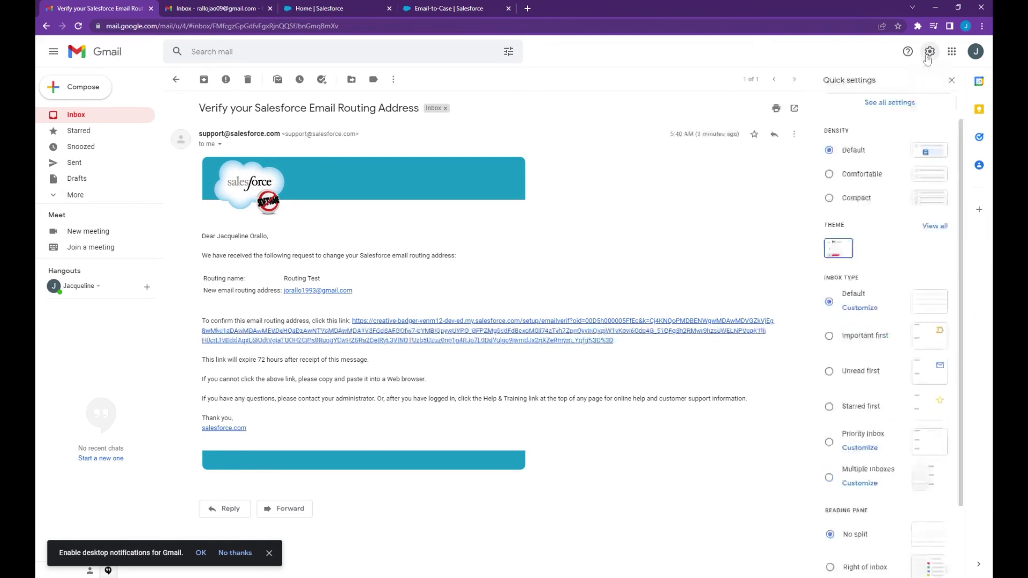
pyautogui.click(888, 106)
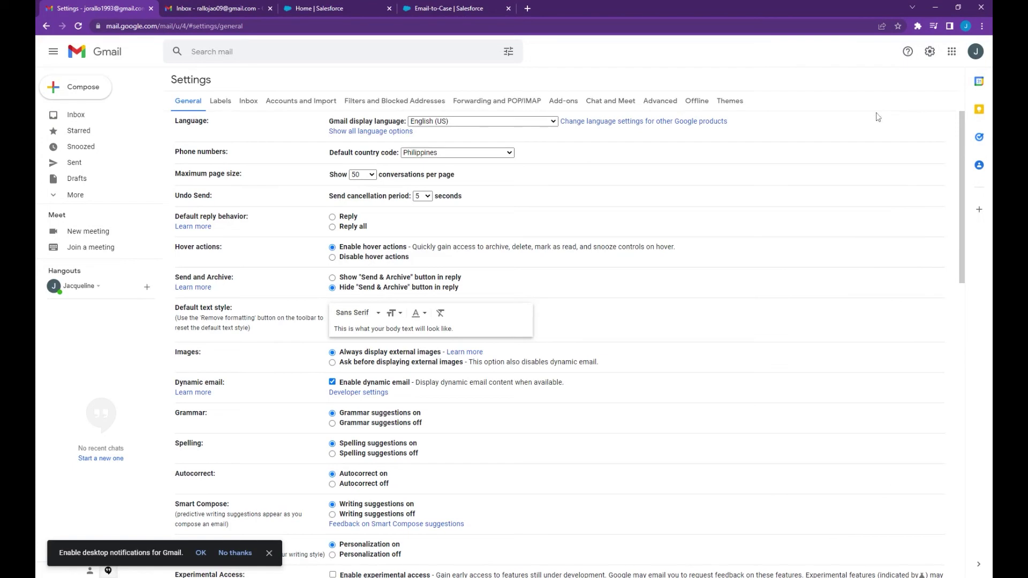
pyautogui.click(508, 105)
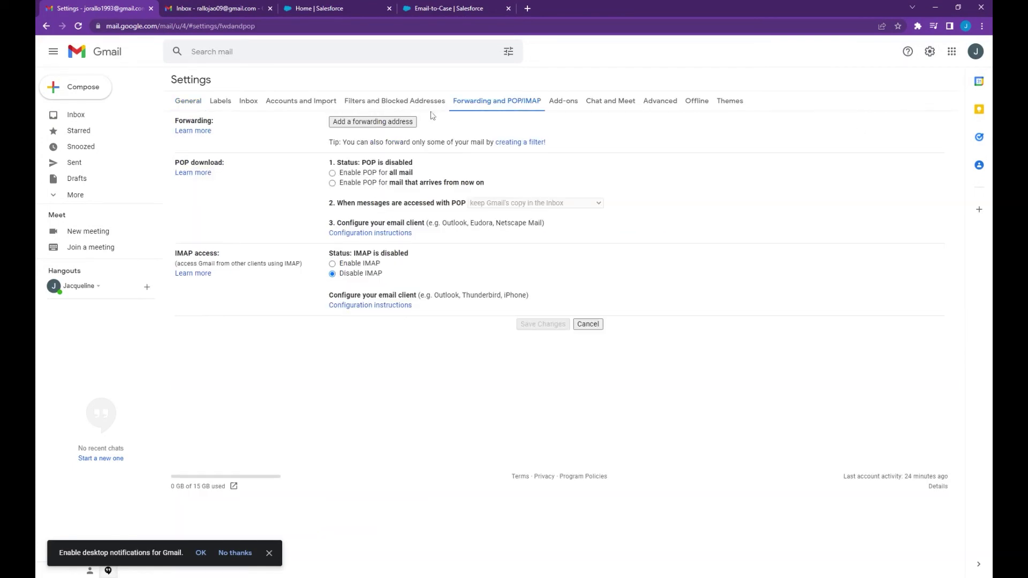
pyautogui.click(383, 123)
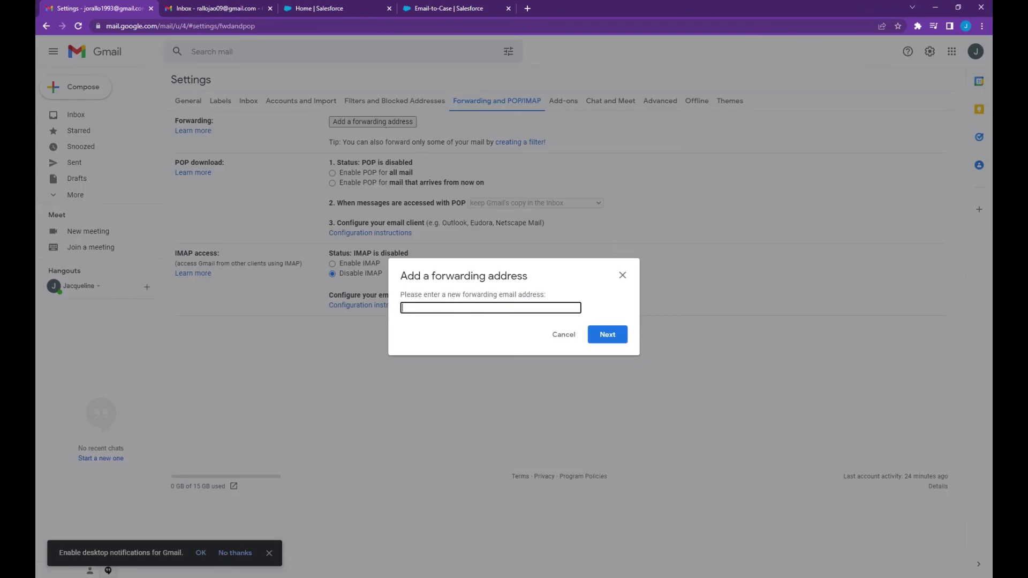
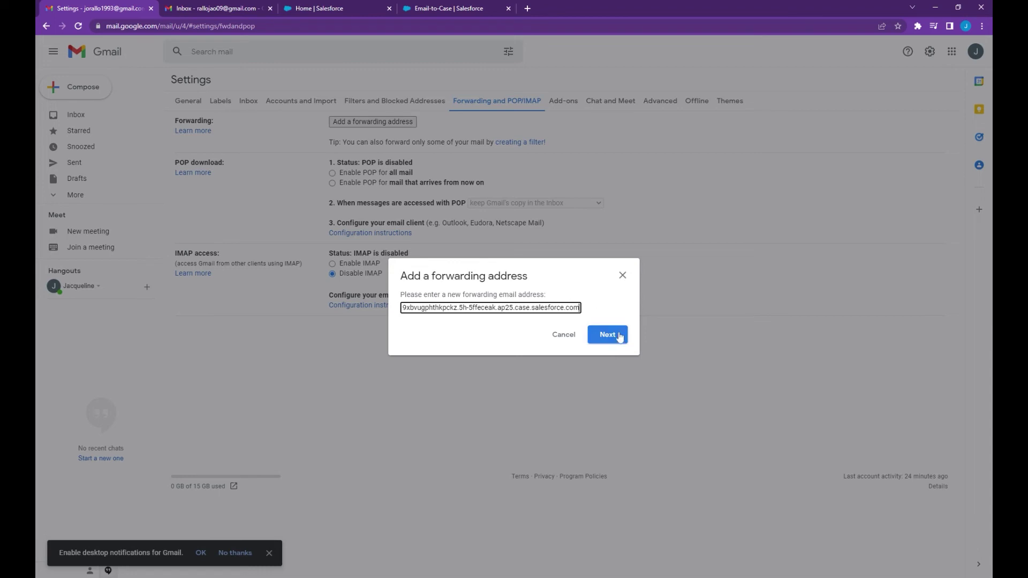
pyautogui.click(614, 336)
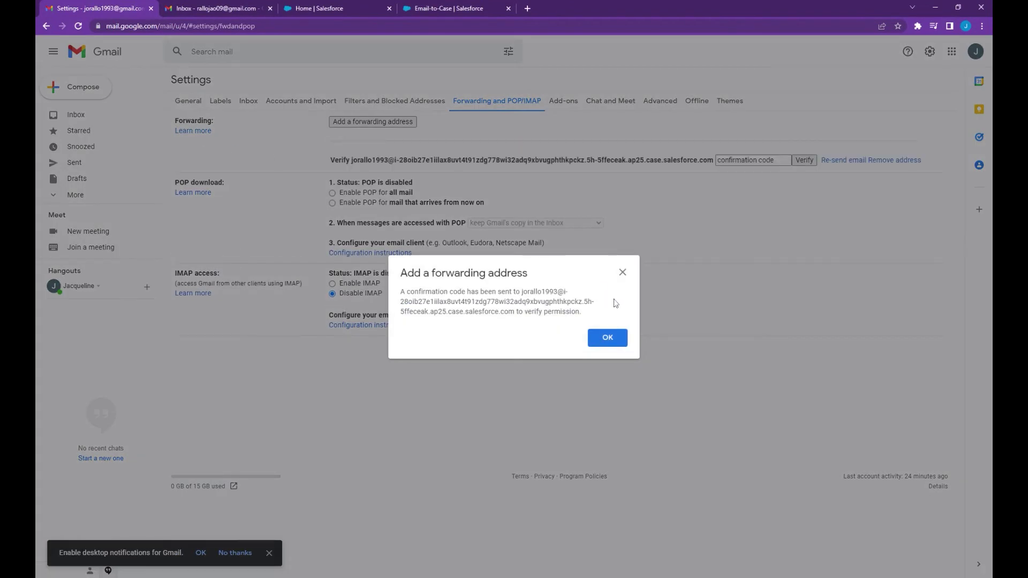
pyautogui.click(611, 336)
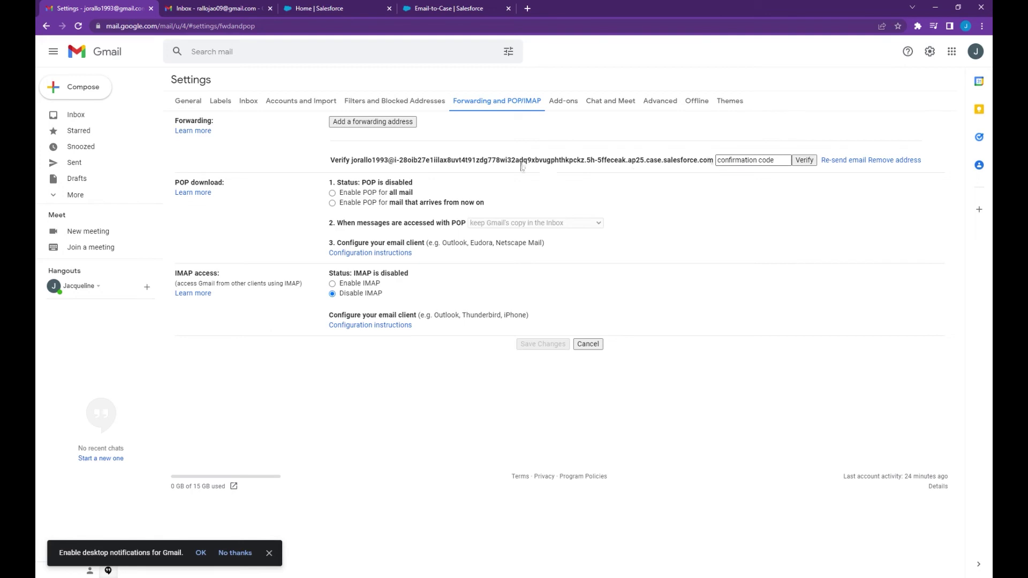
# - Open Cases from the App Launcher and switch to the All Open Cases list view
pyautogui.click(442, 7)
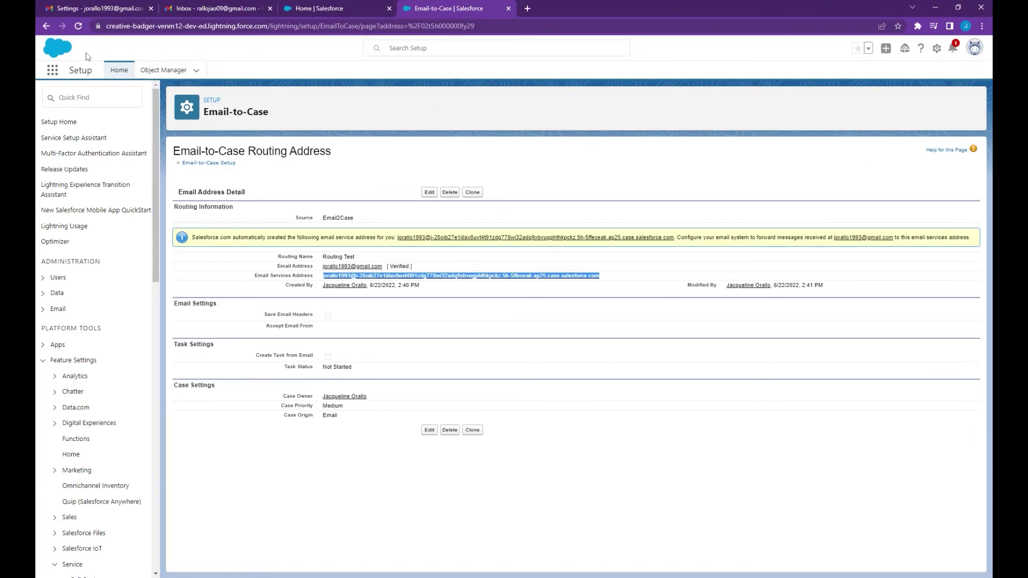
pyautogui.click(53, 73)
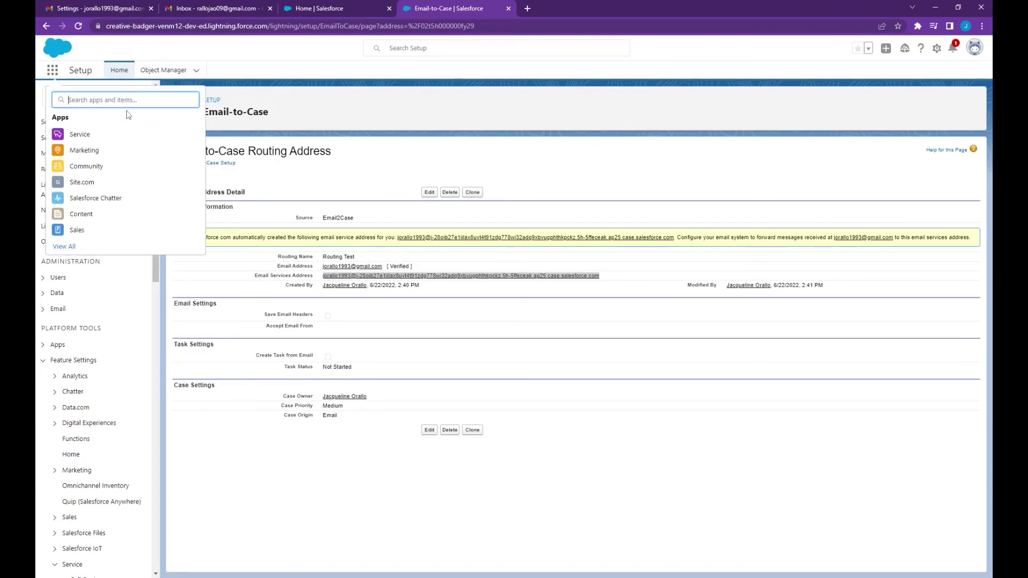
pyautogui.write('Cases')
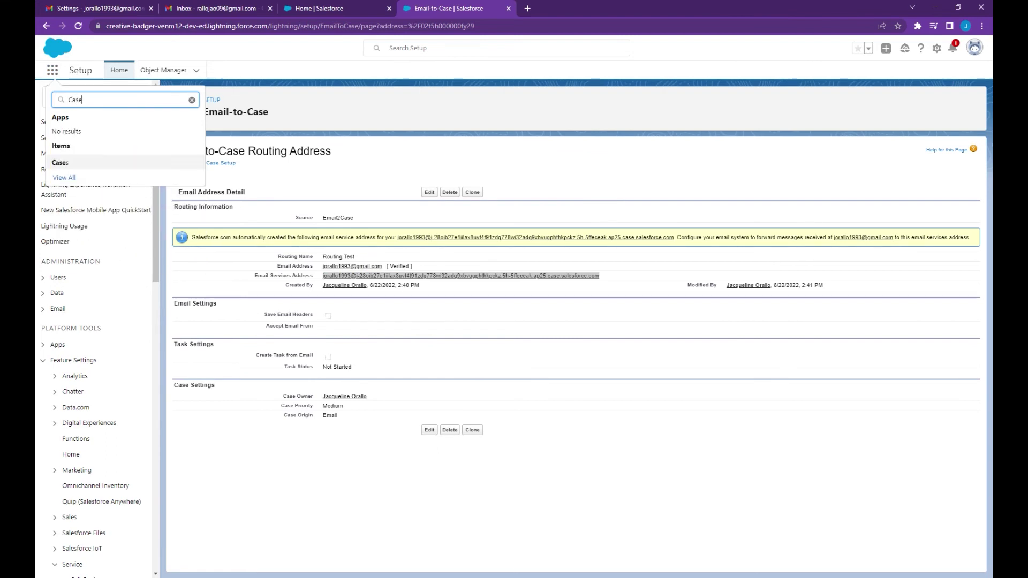
pyautogui.click(60, 163)
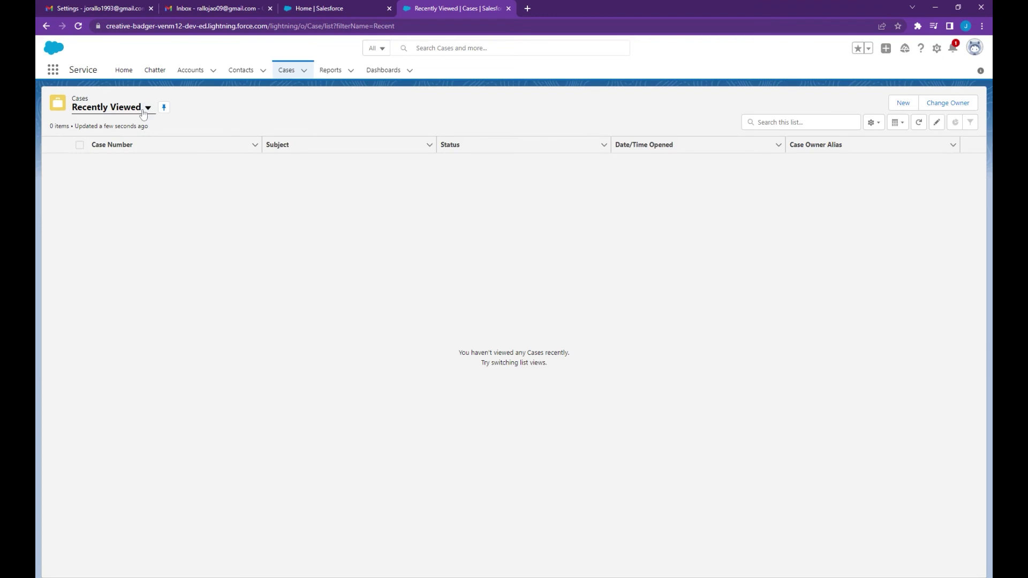
pyautogui.click(145, 109)
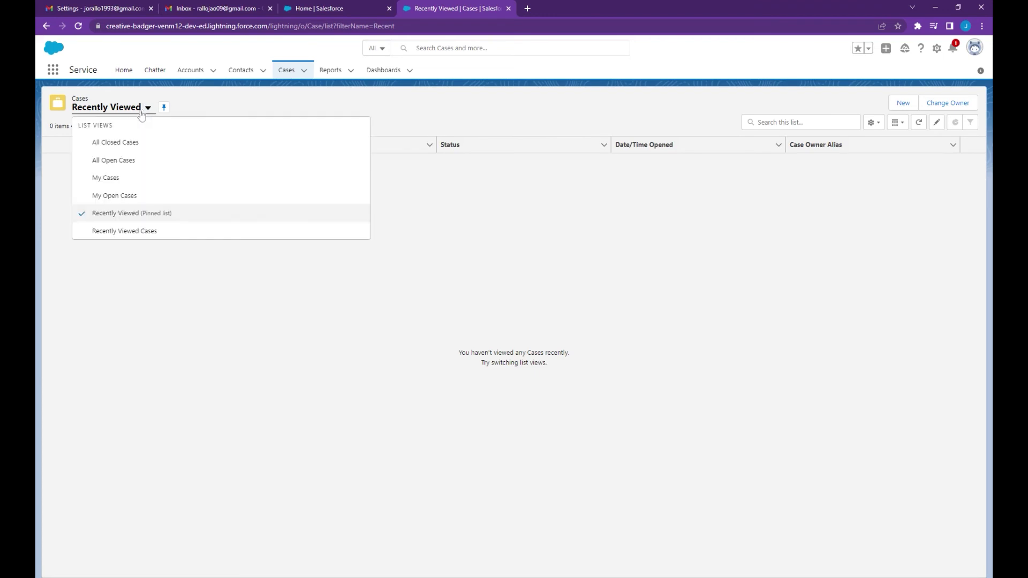
pyautogui.click(132, 160)
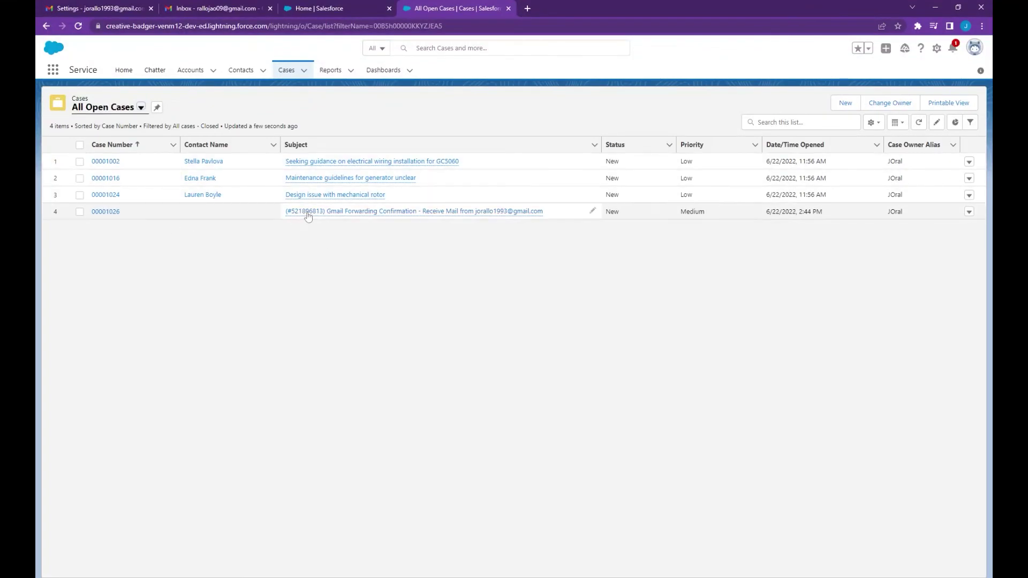
pyautogui.moveTo(374, 215)
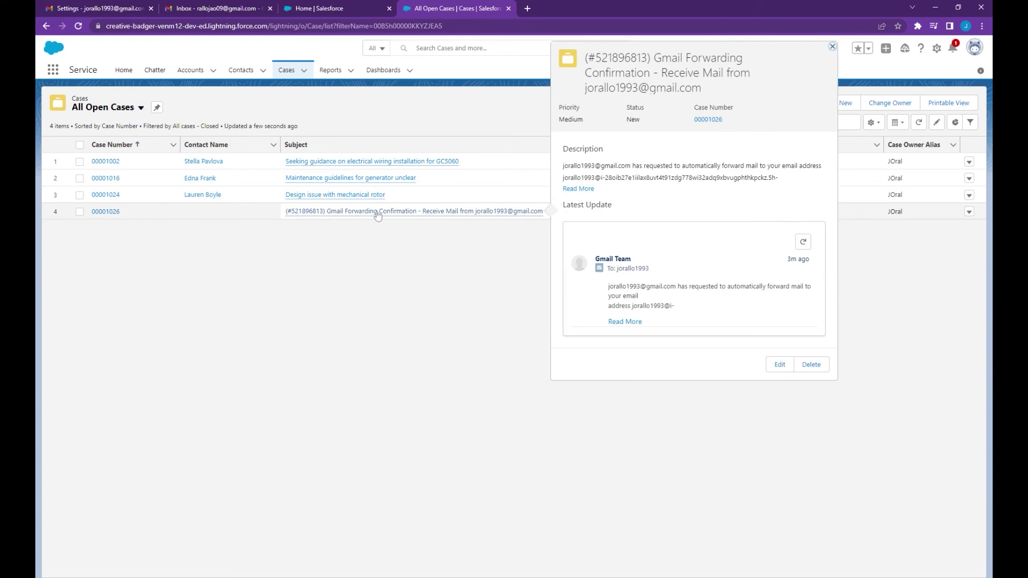
# - Open the Gmail Forwarding Confirmation case and select the confirmation code in its email
pyautogui.click(377, 213)
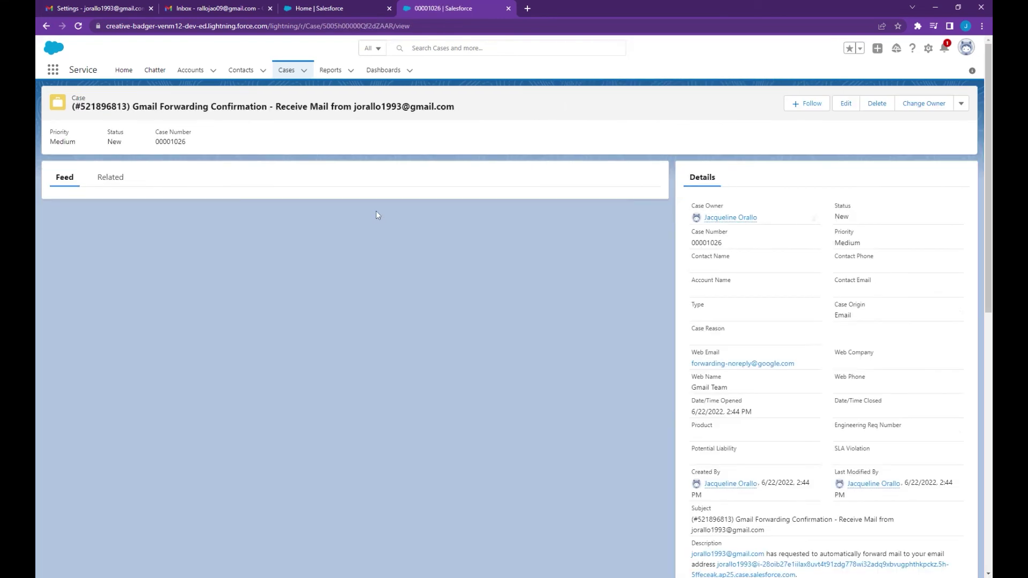
pyautogui.scroll(-2, 320, 322)
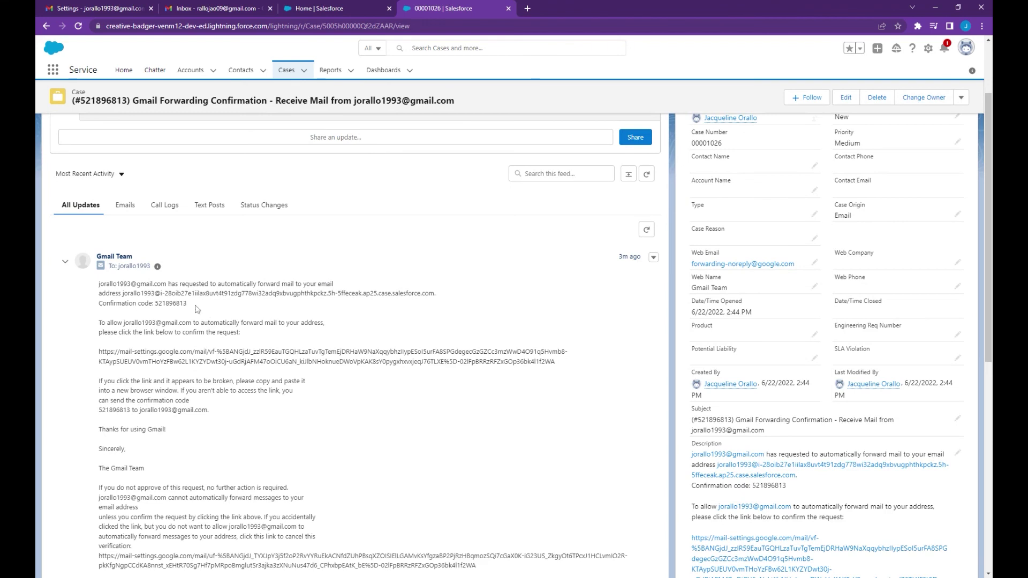
pyautogui.moveTo(188, 304); pyautogui.dragTo(155, 304)
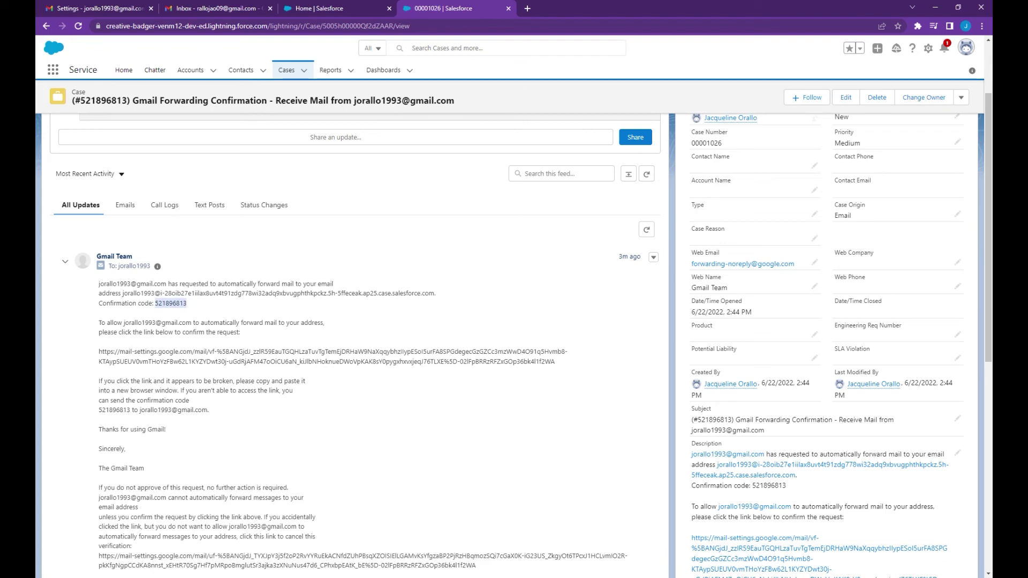
pyautogui.moveTo(99, 352); pyautogui.dragTo(575, 361)
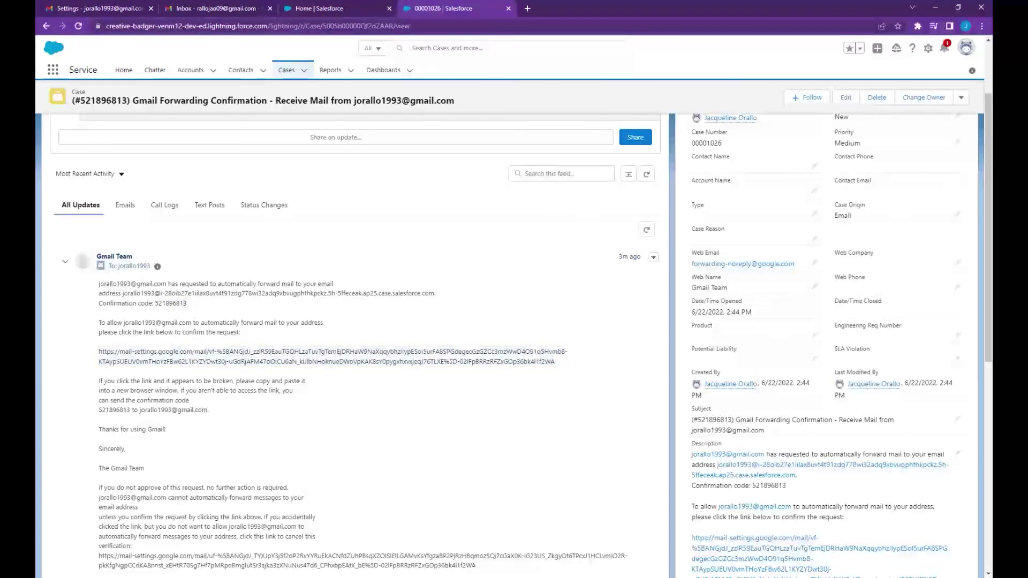
pyautogui.moveTo(187, 303); pyautogui.dragTo(155, 303)
pyautogui.hotkey('ctrl', 'c')
# - Paste the confirmation code into Gmail's forwarding settings and verify the Salesforce address
pyautogui.click(129, 7)
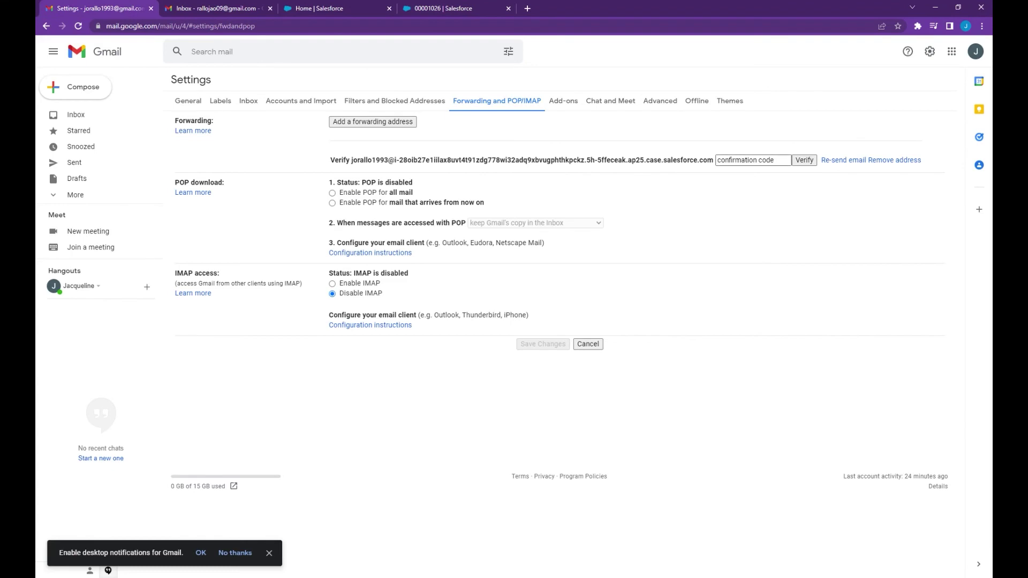
pyautogui.click(749, 161)
pyautogui.hotkey('ctrl', 'v')
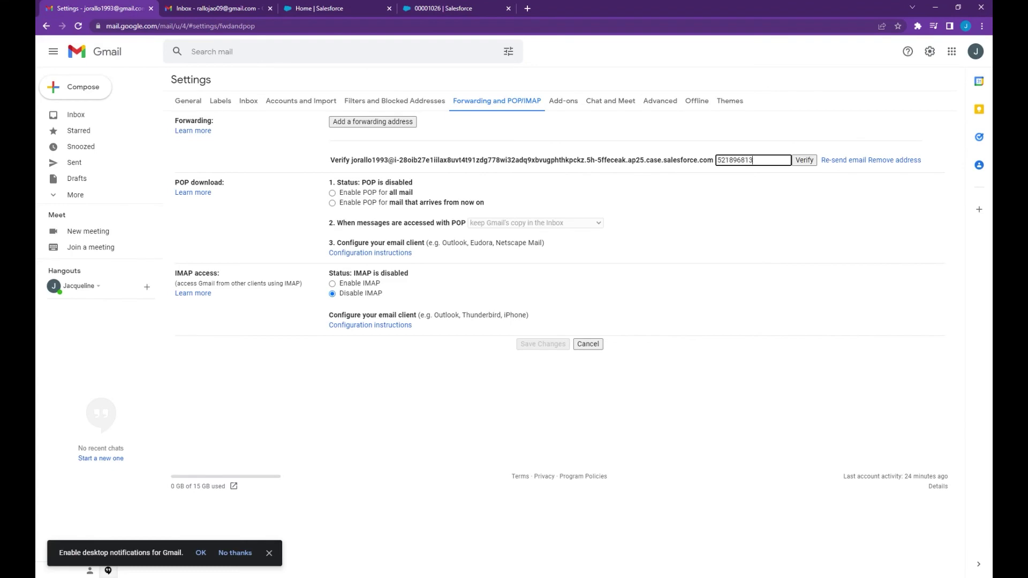
pyautogui.click(802, 161)
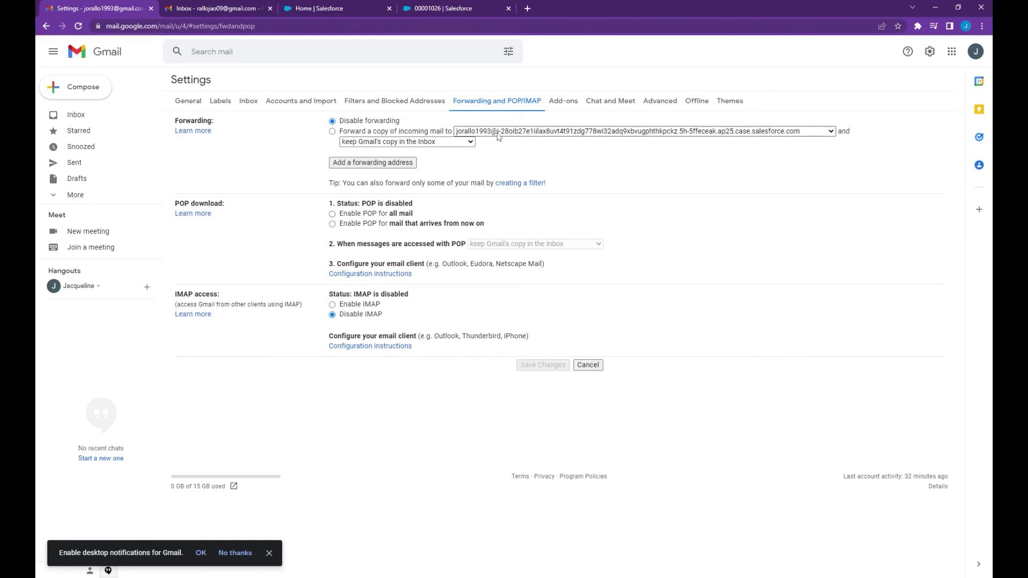
# - Forward a copy of incoming mail to Salesforce, keeping Gmail's copy in the Inbox, and save
pyautogui.click(333, 132)
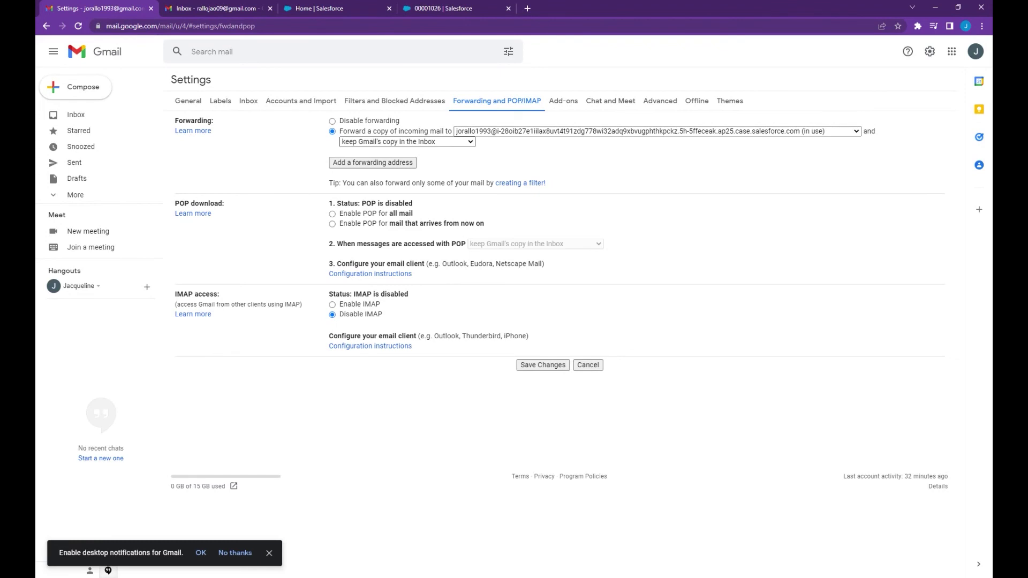
pyautogui.click(449, 156)
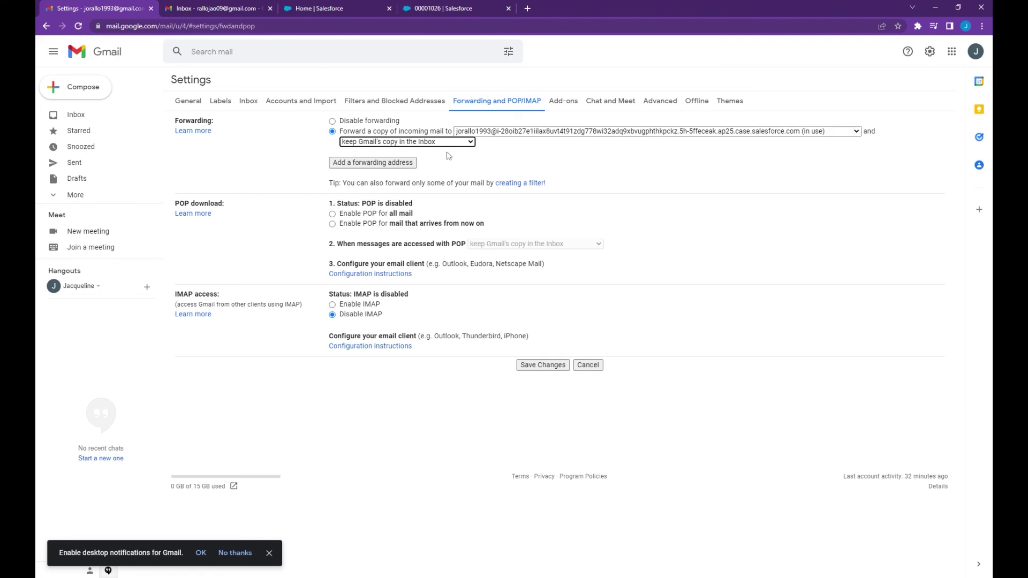
pyautogui.click(531, 166)
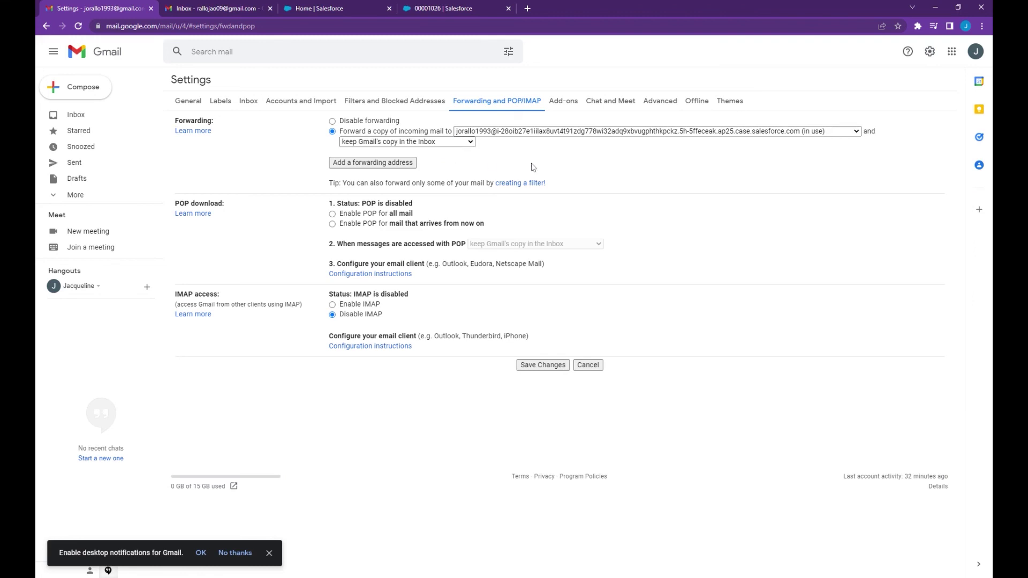
pyautogui.click(550, 370)
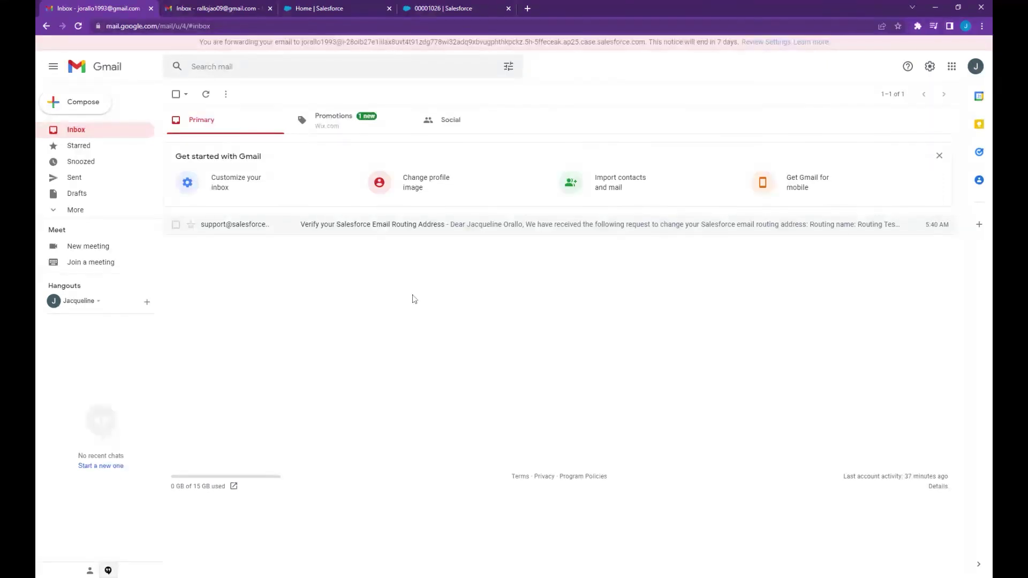
# - In the second Gmail account, start a new email addressed to the forwarding account
pyautogui.click(205, 8)
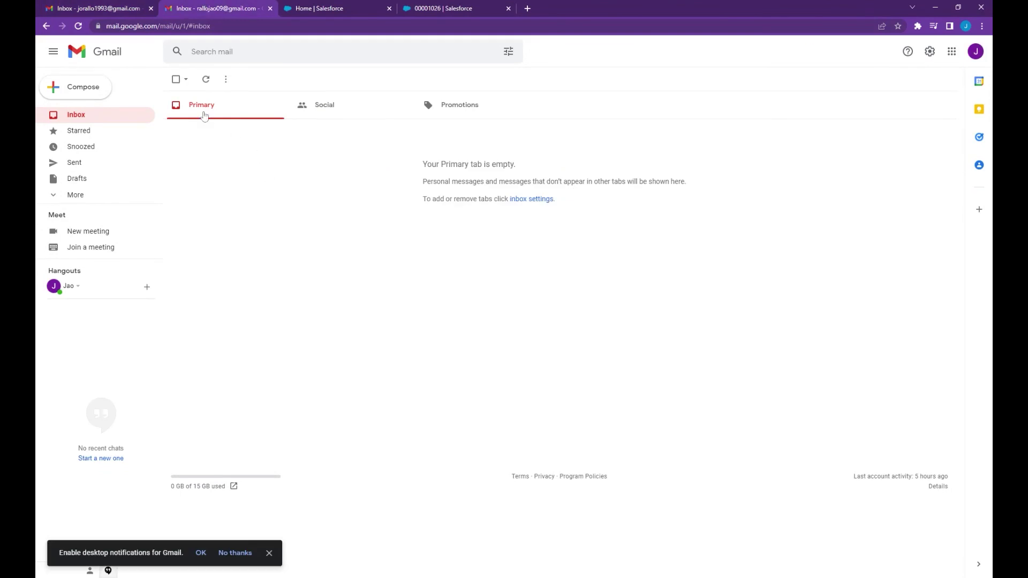
pyautogui.click(99, 89)
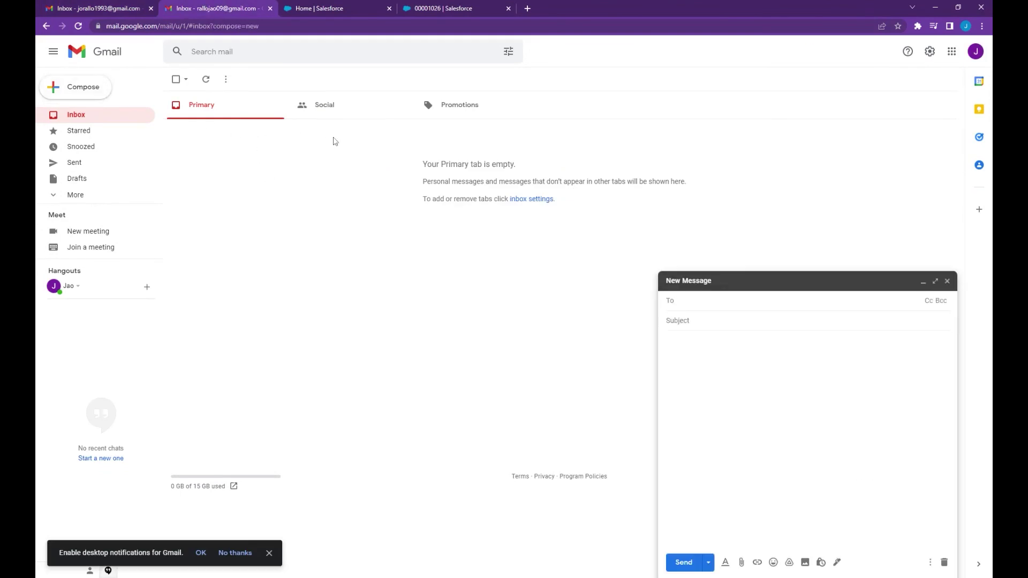
pyautogui.click(696, 304)
pyautogui.write('joral')
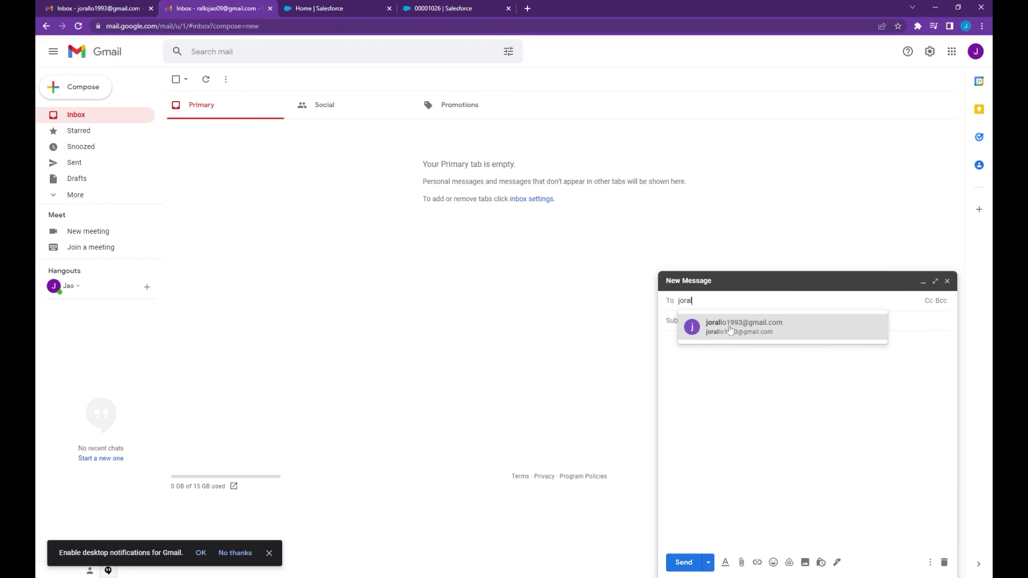
pyautogui.click(730, 327)
pyautogui.click(712, 334)
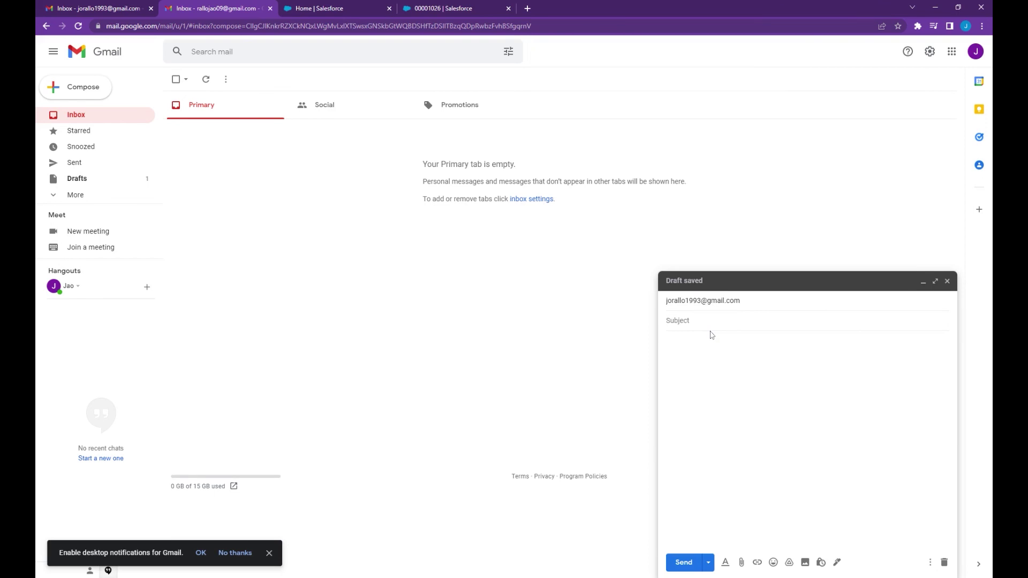
# - Give the email subject 'Test Case' and body 'This is just a test email', then send it
pyautogui.write('Test Case')
pyautogui.click(666, 341)
pyautogui.write('This is just a test em')
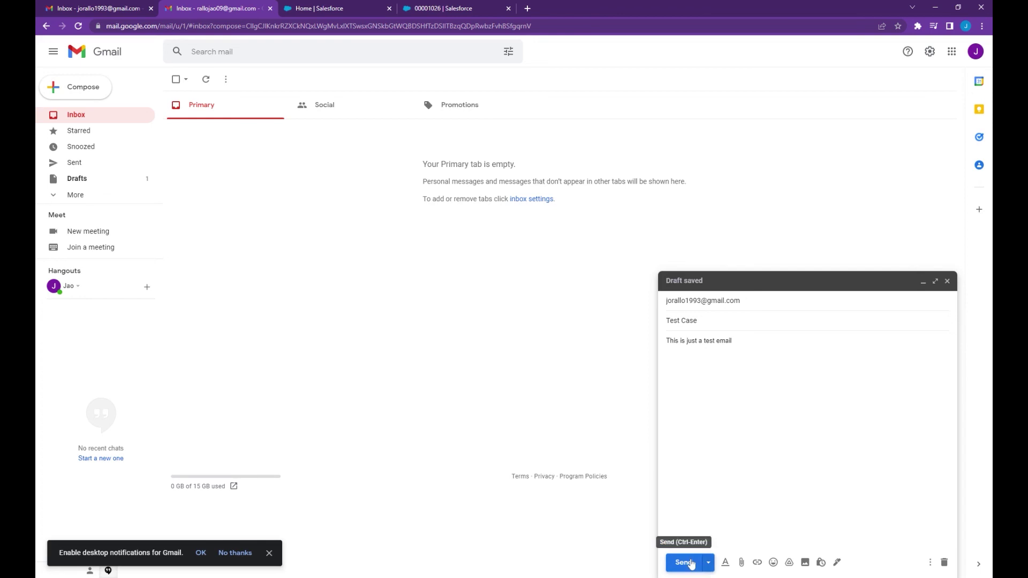
pyautogui.click(691, 564)
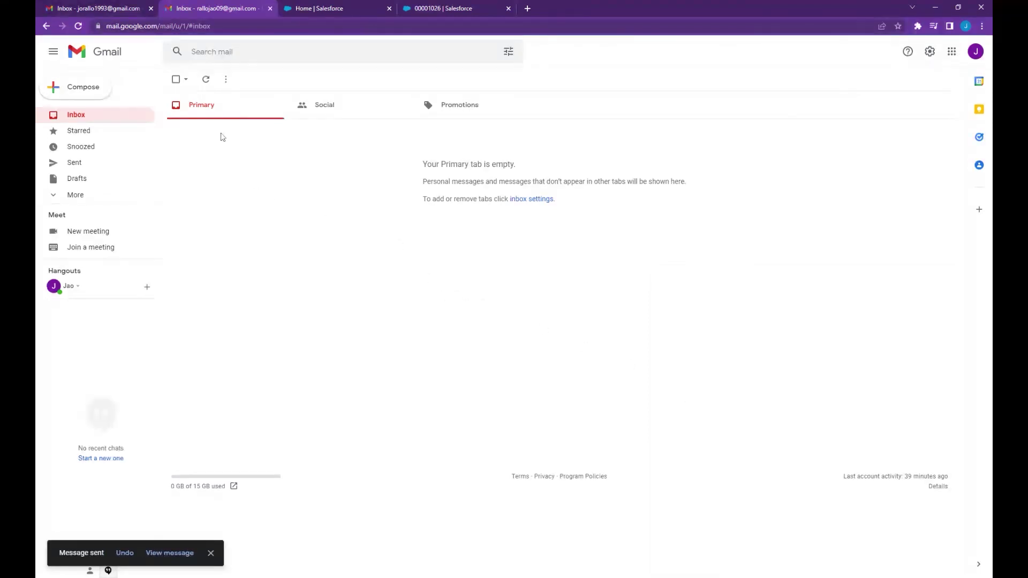
# - Refresh the forwarding account's inbox and open the newly arrived 'Test Case' email
pyautogui.click(105, 5)
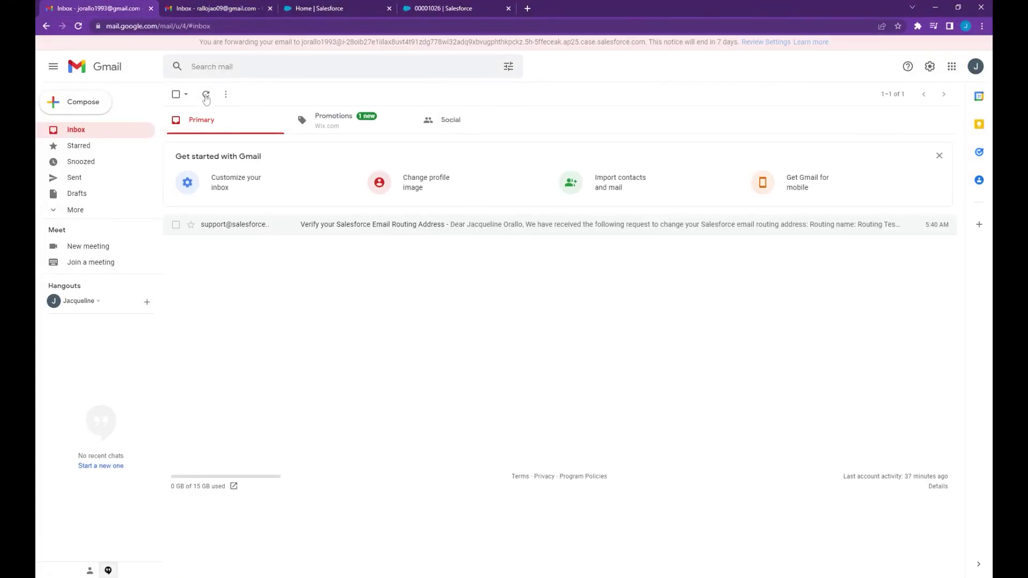
pyautogui.click(206, 97)
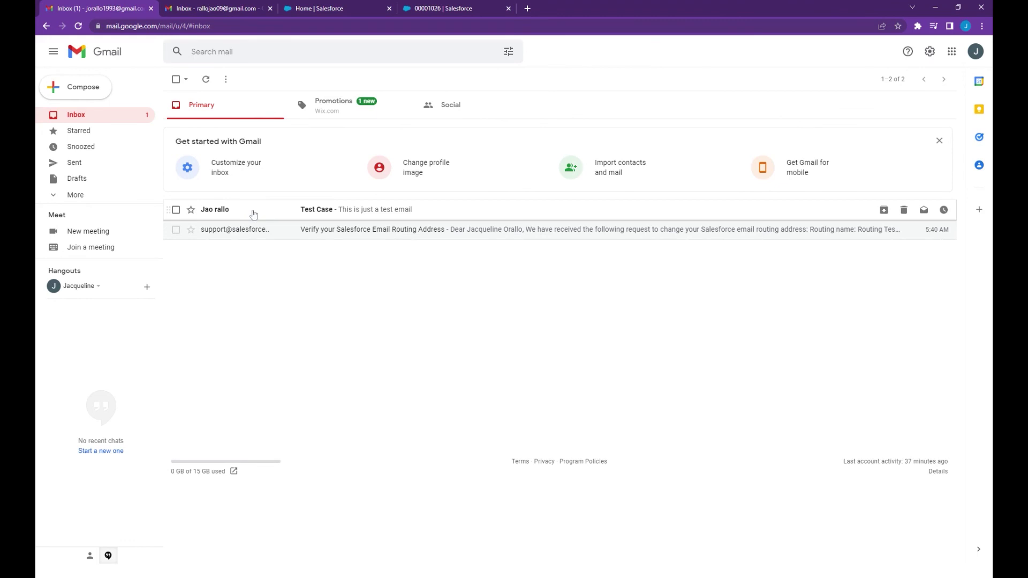
pyautogui.click(253, 212)
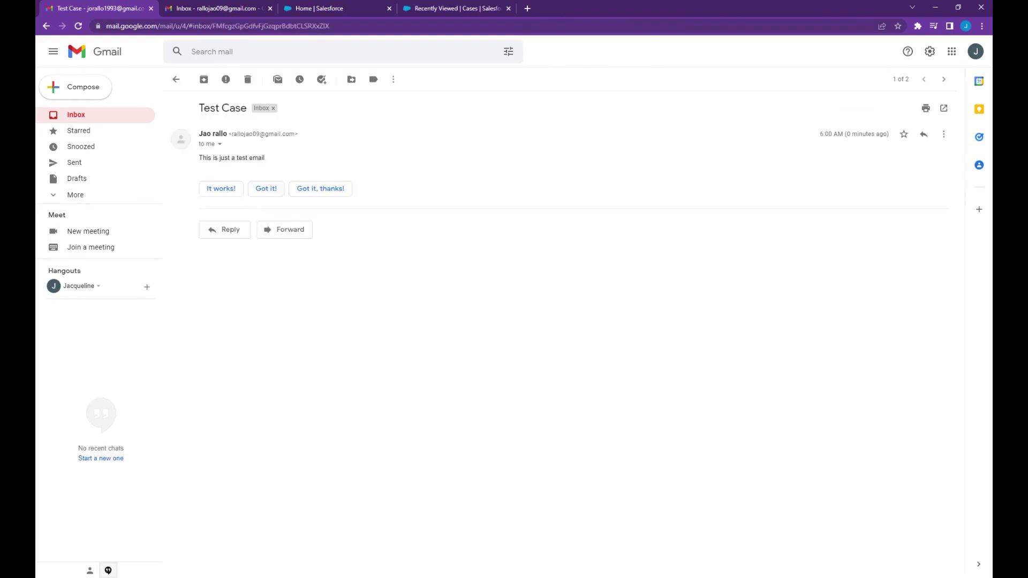
# - Show the All Open Cases list in Salesforce and open case 00001027 'Test Case'
pyautogui.click(446, 7)
pyautogui.click(147, 108)
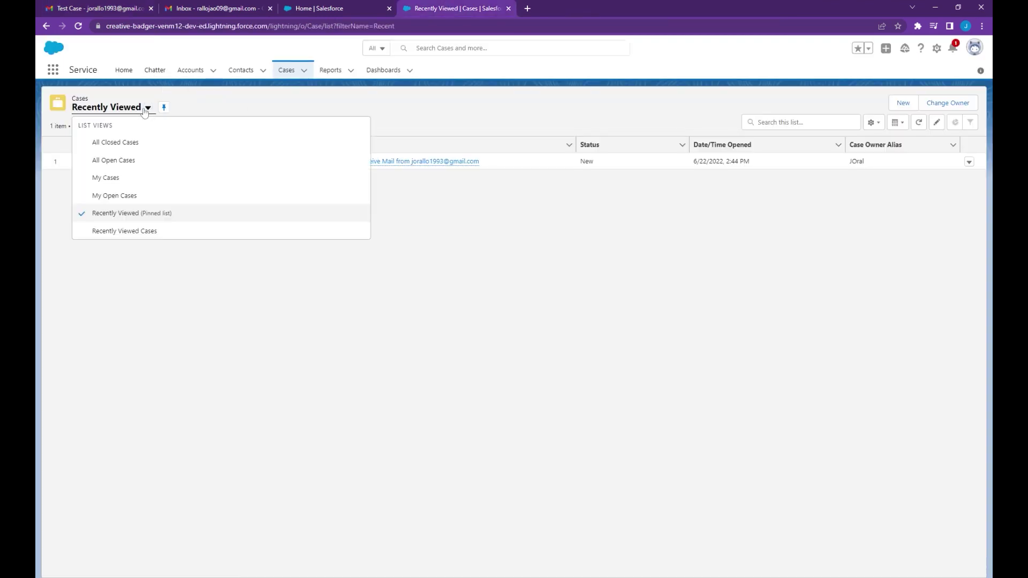
pyautogui.click(134, 165)
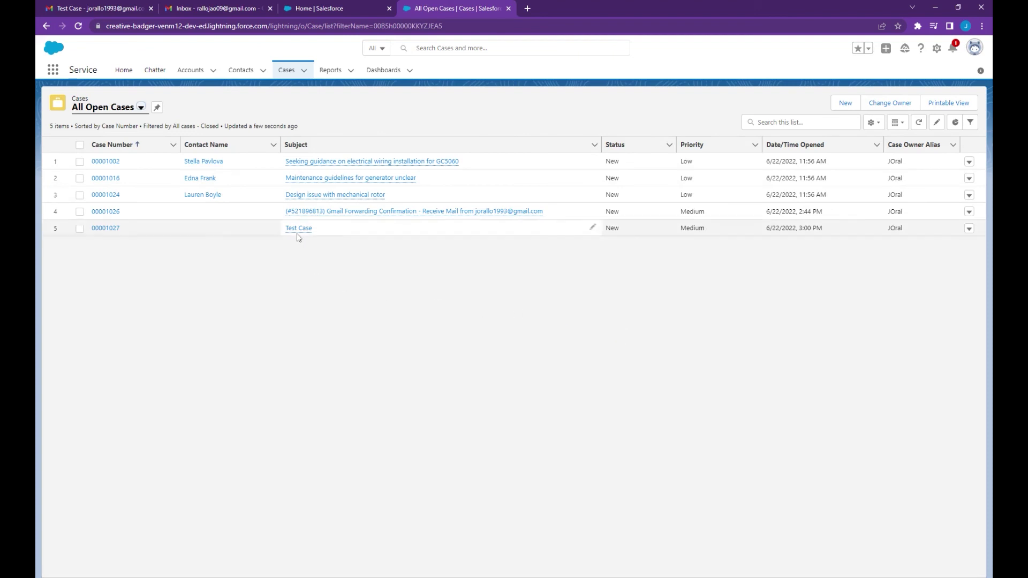
pyautogui.click(298, 230)
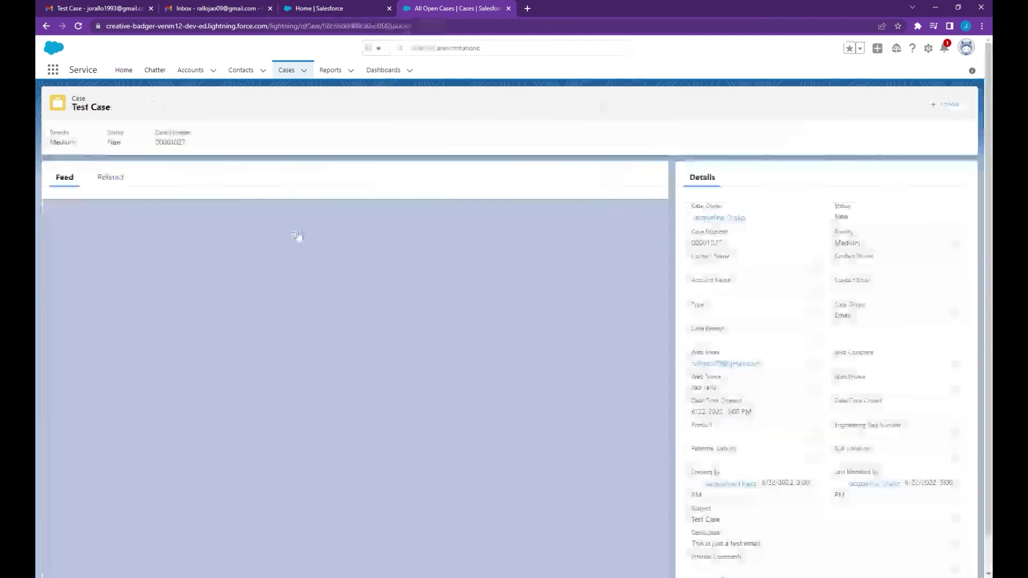